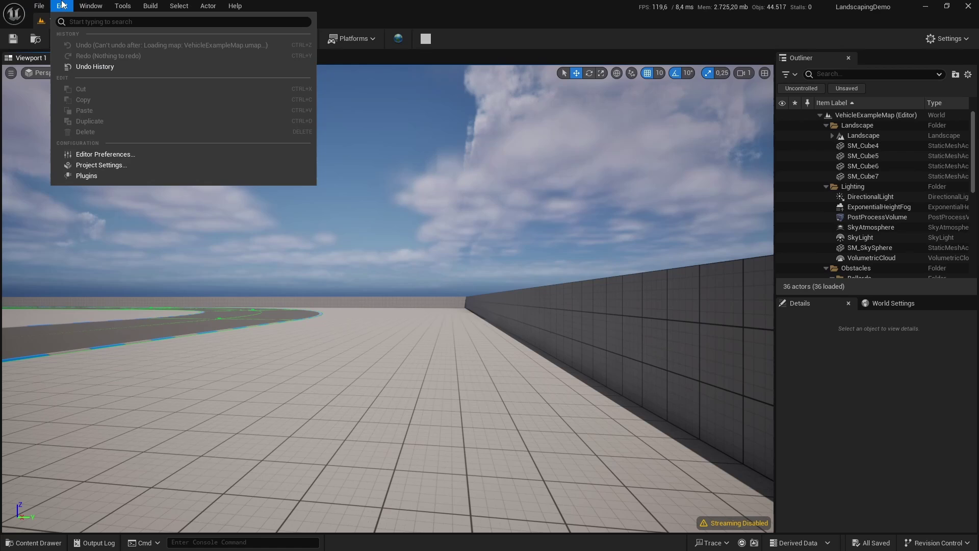
- Filter Plugins to Landscaping, tick LandscapingMapbox, and restart the editor to apply it
{"action": "left_click", "coordinate": [84, 176]}
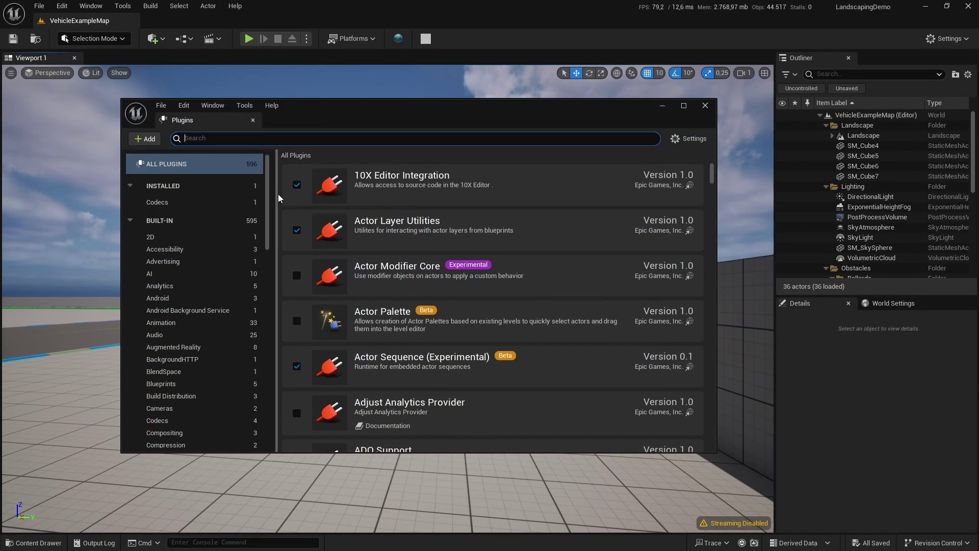
{"action": "left_click_drag", "start_coordinate": [270, 189], "coordinate": [276, 349]}
{"action": "scroll", "coordinate": [176, 336], "scroll_direction": "up", "scroll_amount": 3}
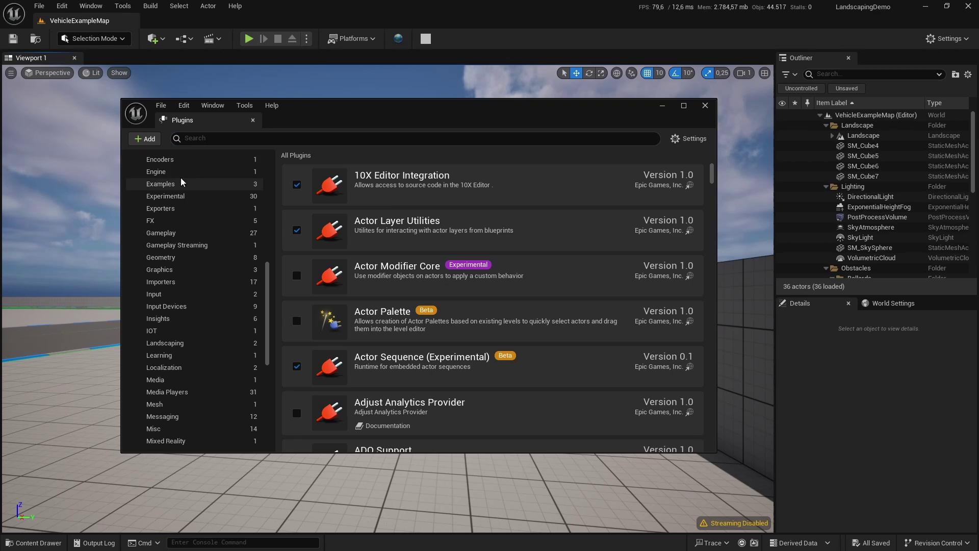
{"action": "left_click", "coordinate": [175, 344]}
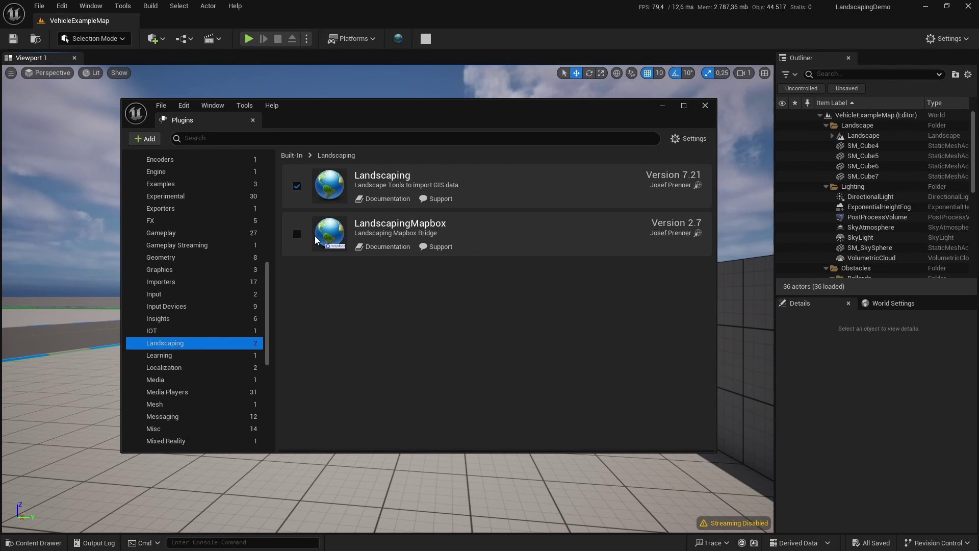
{"action": "left_click", "coordinate": [296, 234]}
{"action": "left_click", "coordinate": [672, 430]}
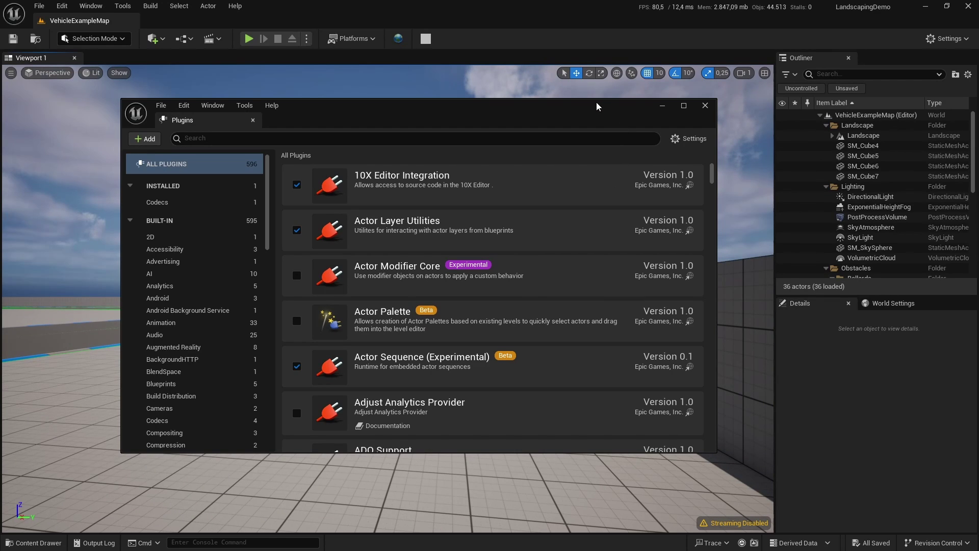
{"action": "left_click", "coordinate": [704, 106]}
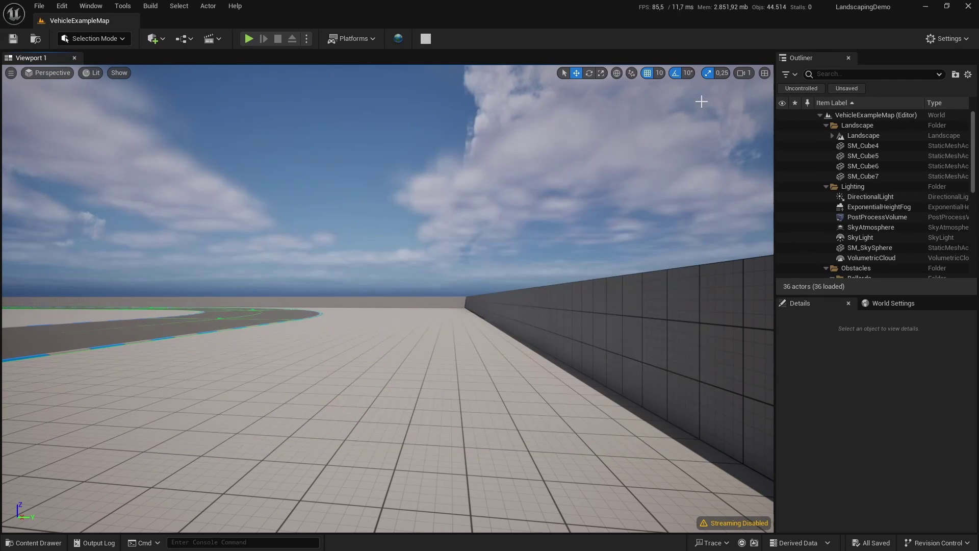
{"action": "left_click", "coordinate": [61, 6]}
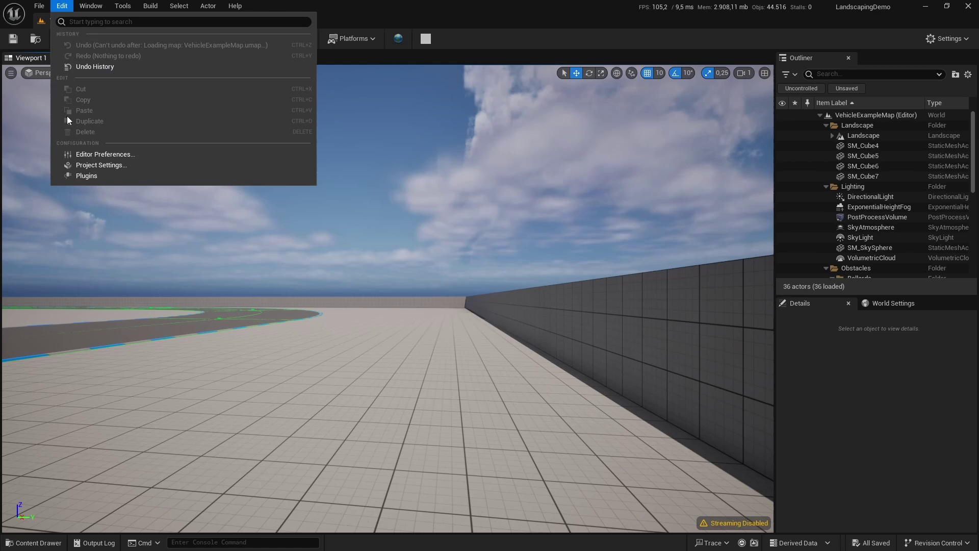
{"action": "left_click", "coordinate": [87, 165]}
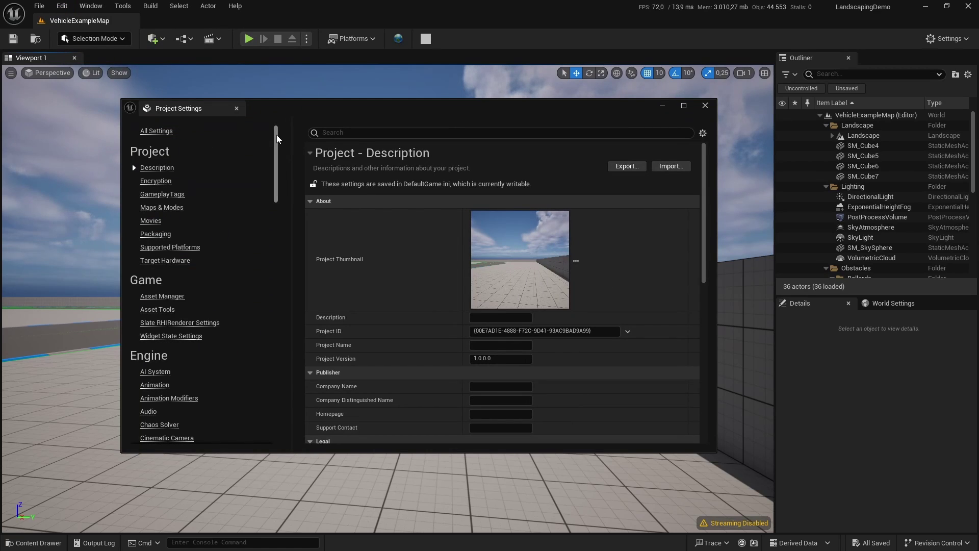
{"action": "left_click_drag", "start_coordinate": [277, 135], "coordinate": [289, 430]}
{"action": "scroll", "coordinate": [220, 398], "scroll_direction": "up", "scroll_amount": 5}
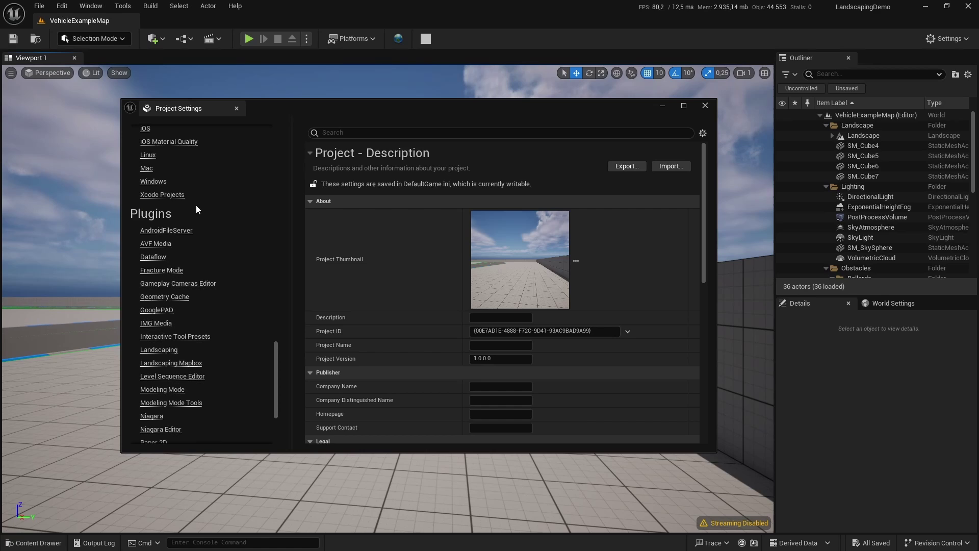
{"action": "left_click", "coordinate": [171, 363]}
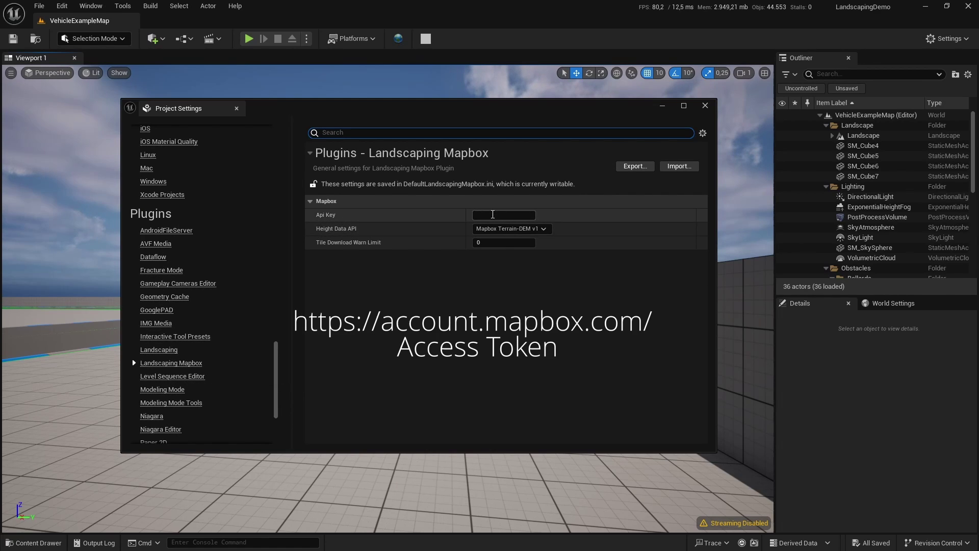
{"action": "left_click", "coordinate": [493, 215]}
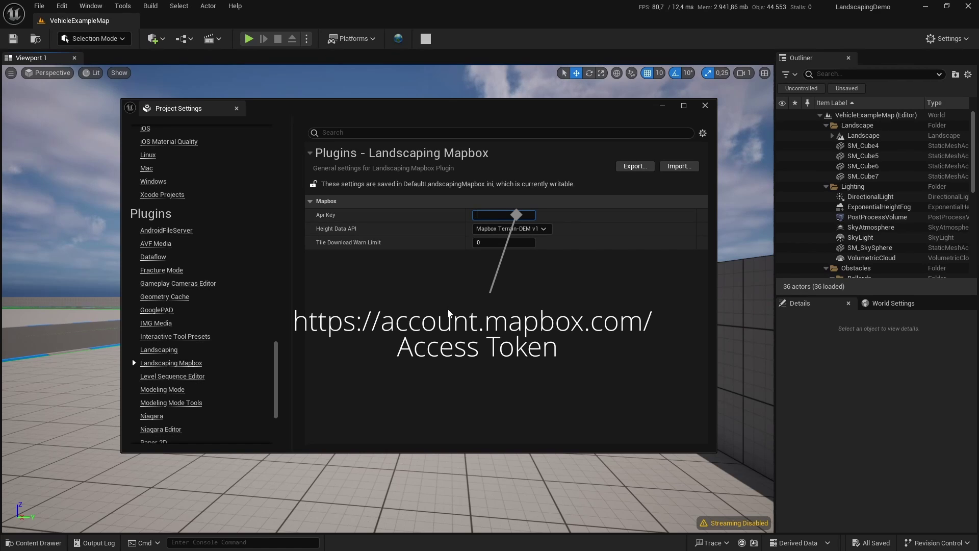
{"action": "left_click", "coordinate": [706, 105]}
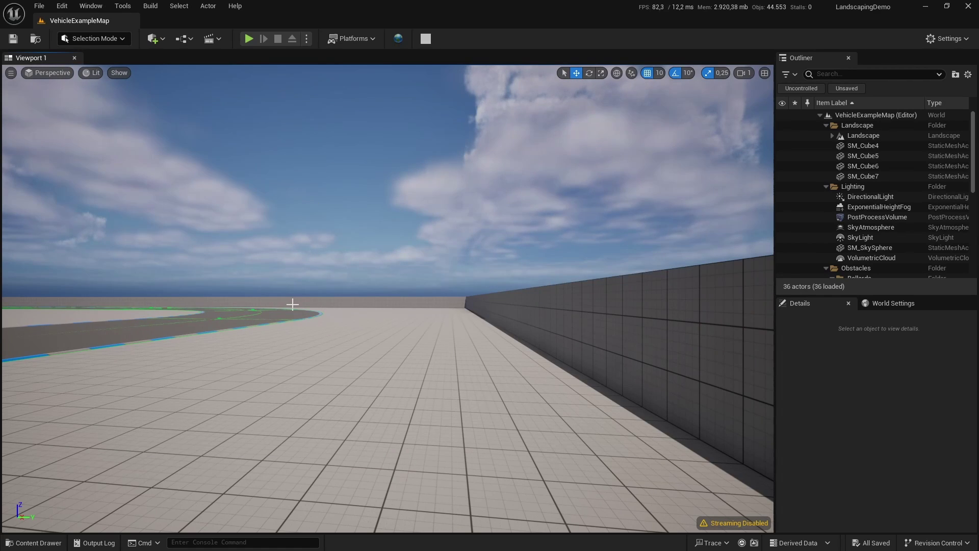
- Create a new level from the Empty Open World template
{"action": "left_click", "coordinate": [39, 6]}
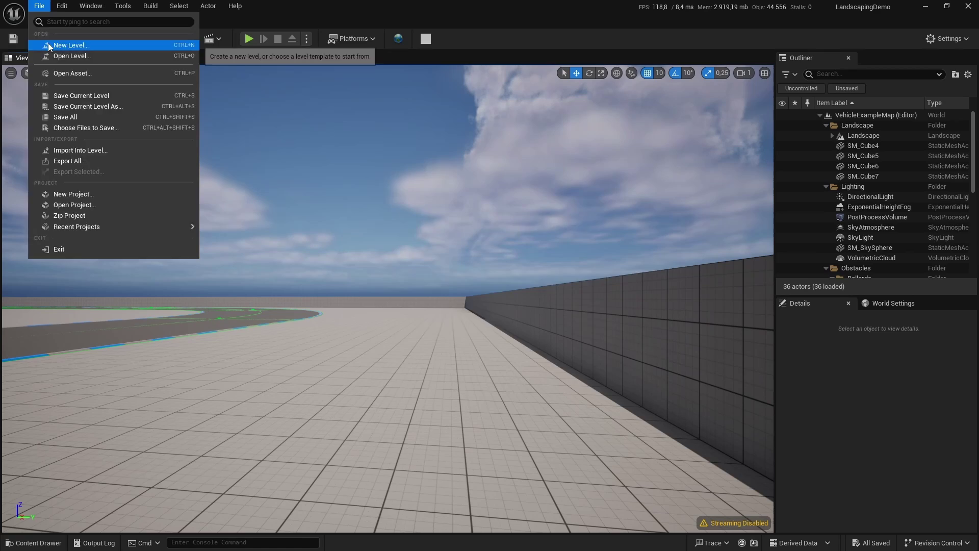
{"action": "left_click", "coordinate": [48, 43]}
{"action": "left_click", "coordinate": [441, 252]}
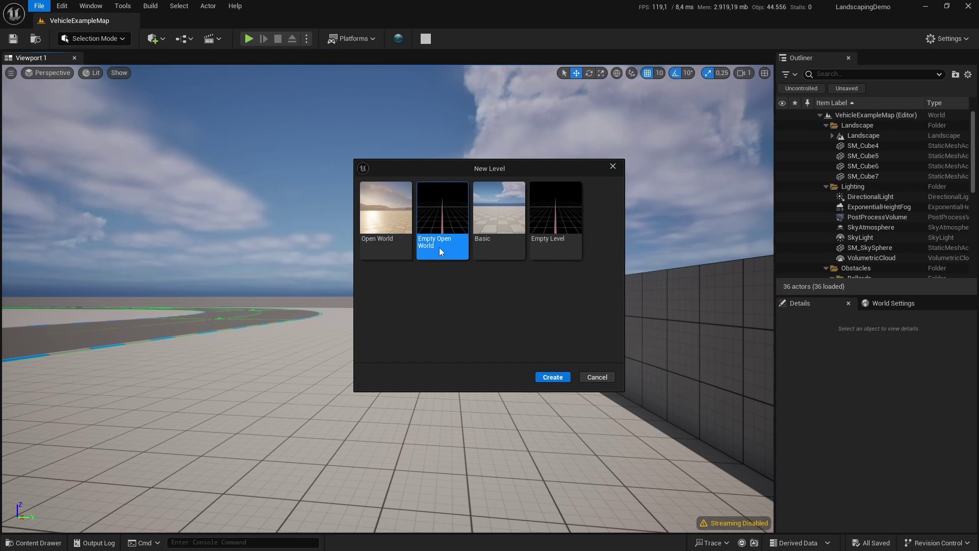
{"action": "left_click", "coordinate": [552, 377]}
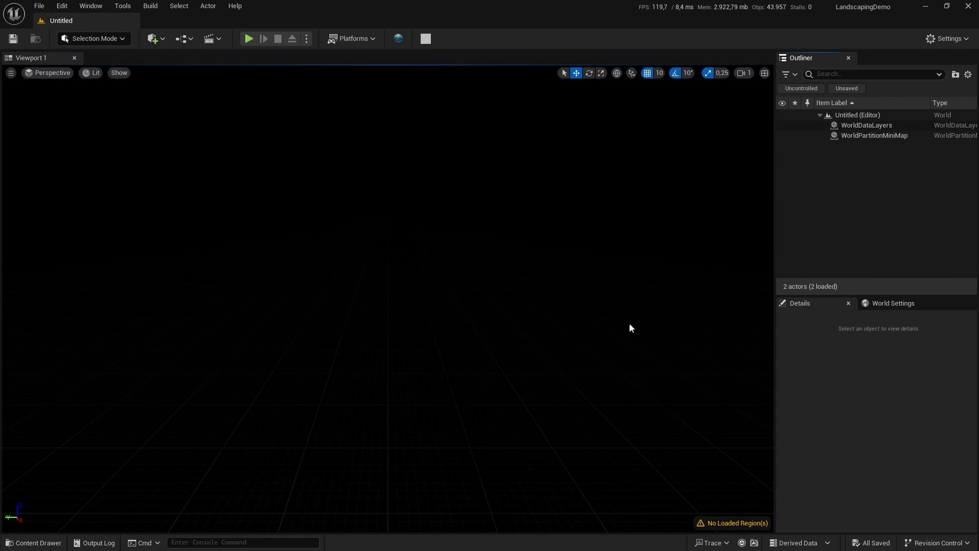
- In the Landscaping window, load G-T5333-48.tif as the terrain file, leaving the landscape material unchanged
{"action": "left_click", "coordinate": [412, 41]}
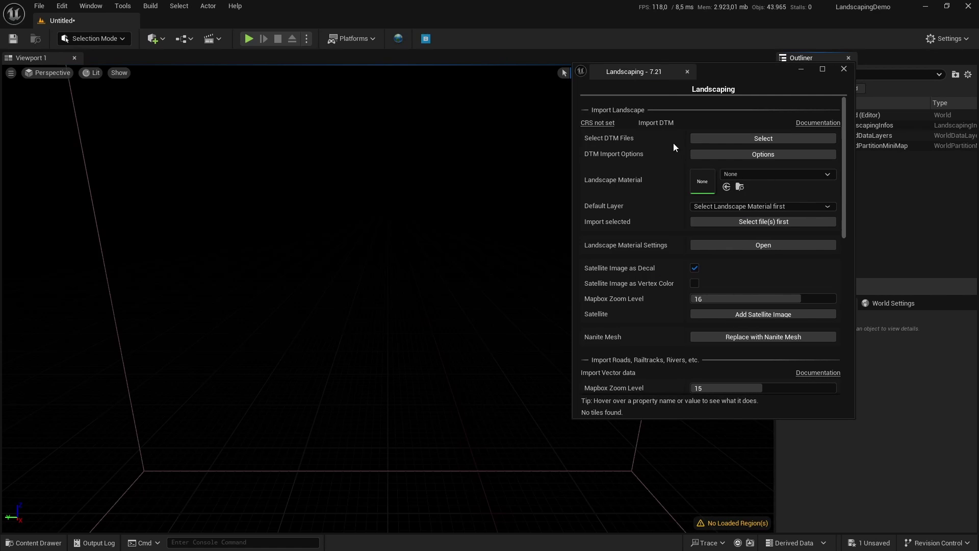
{"action": "left_click", "coordinate": [766, 144]}
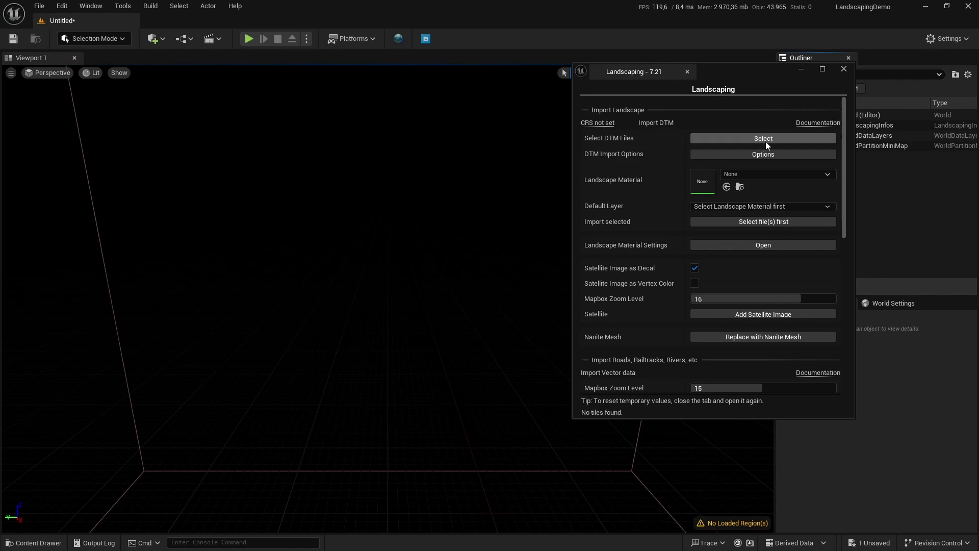
{"action": "left_click", "coordinate": [729, 169]}
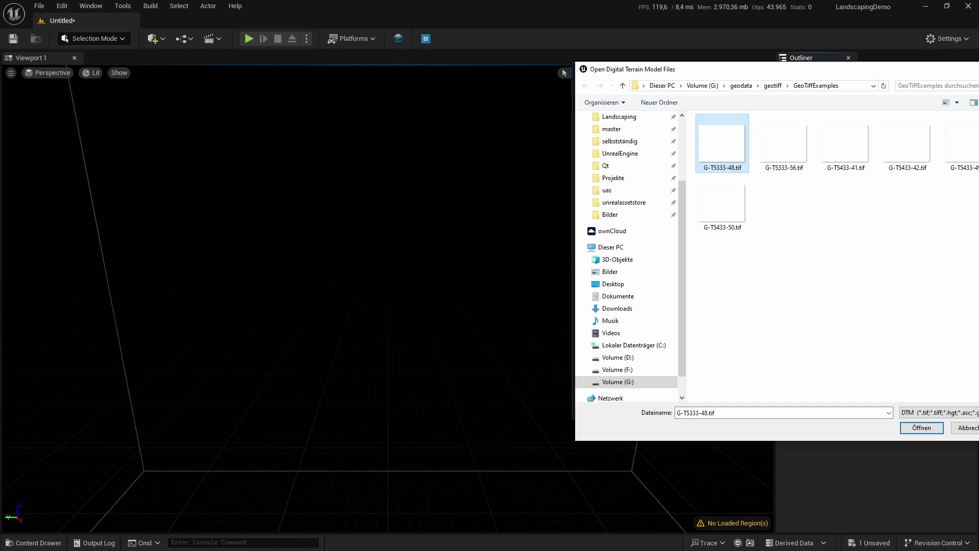
{"action": "left_click", "coordinate": [921, 428]}
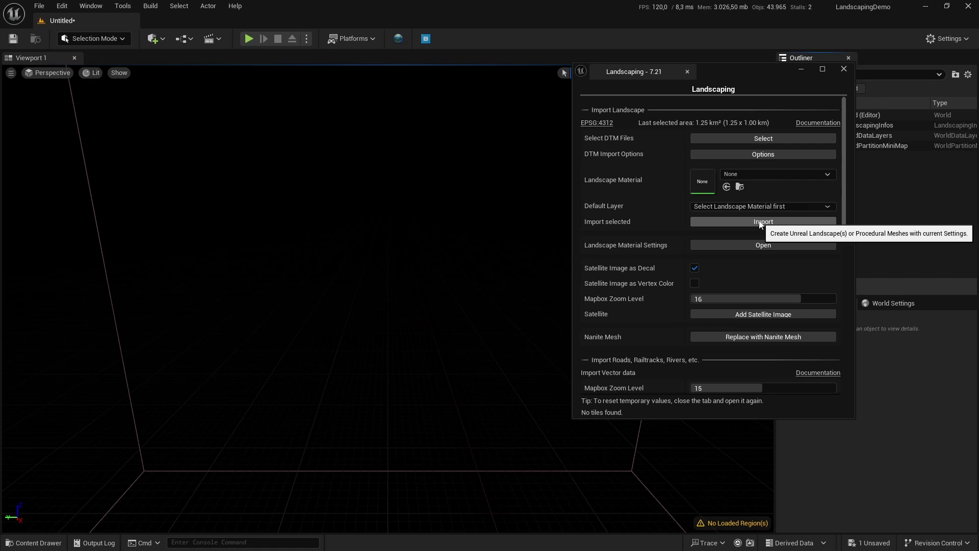
{"action": "left_click", "coordinate": [766, 174]}
{"action": "left_click", "coordinate": [766, 174]}
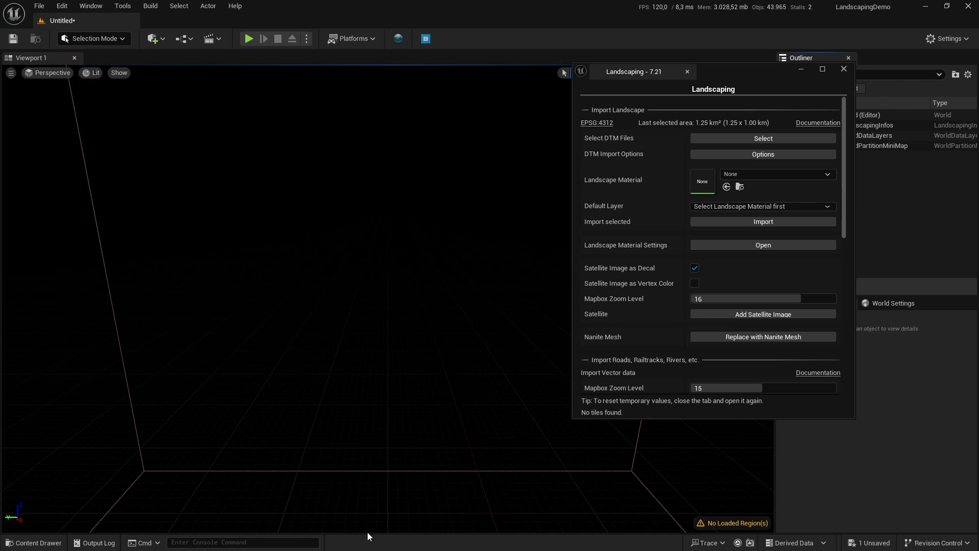
- Launch the Unreal Assetstore from the start menu and find the landscaping asset pack
{"action": "key", "text": "super"}
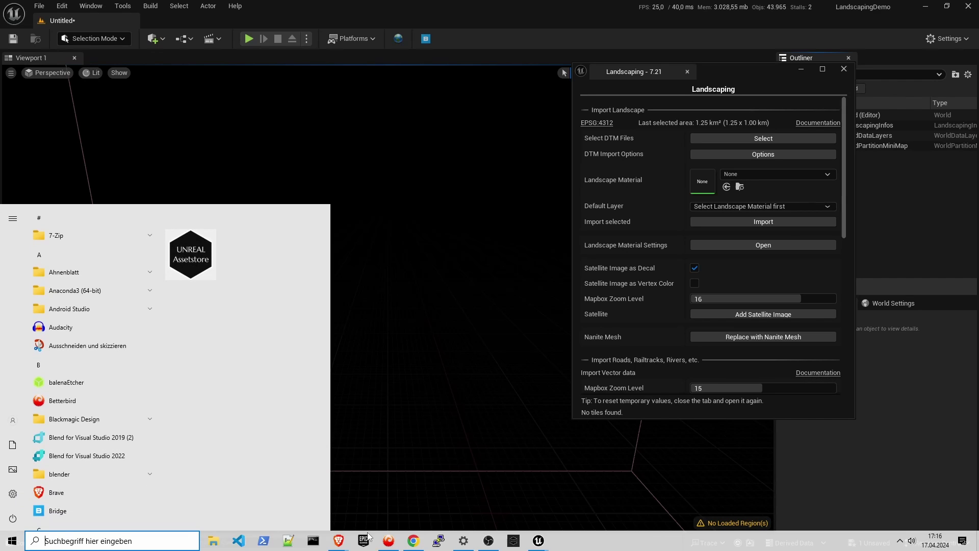
{"action": "left_click", "coordinate": [176, 255]}
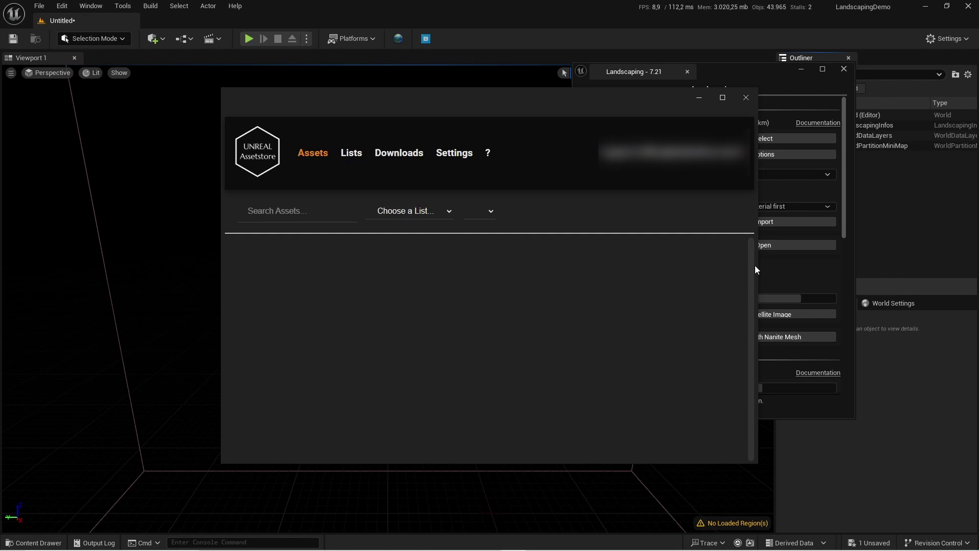
{"action": "scroll", "coordinate": [699, 292], "scroll_direction": "down", "scroll_amount": 15}
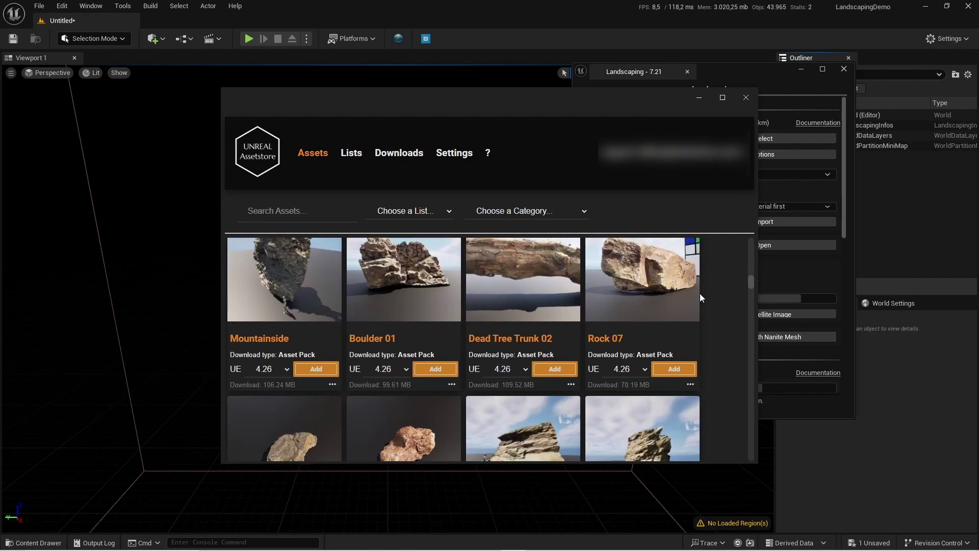
{"action": "scroll", "coordinate": [699, 292], "scroll_direction": "down", "scroll_amount": 2}
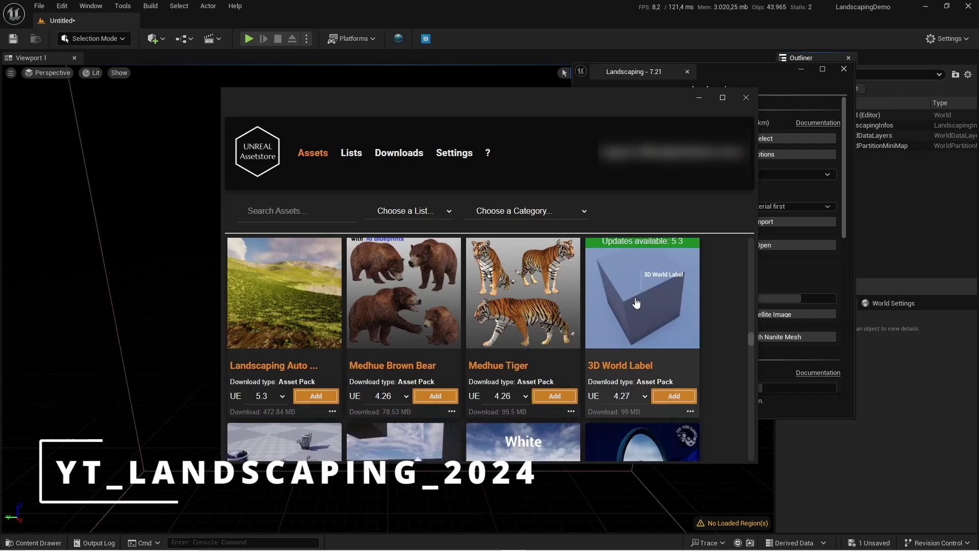
{"action": "scroll", "coordinate": [350, 402], "scroll_direction": "up", "scroll_amount": 1}
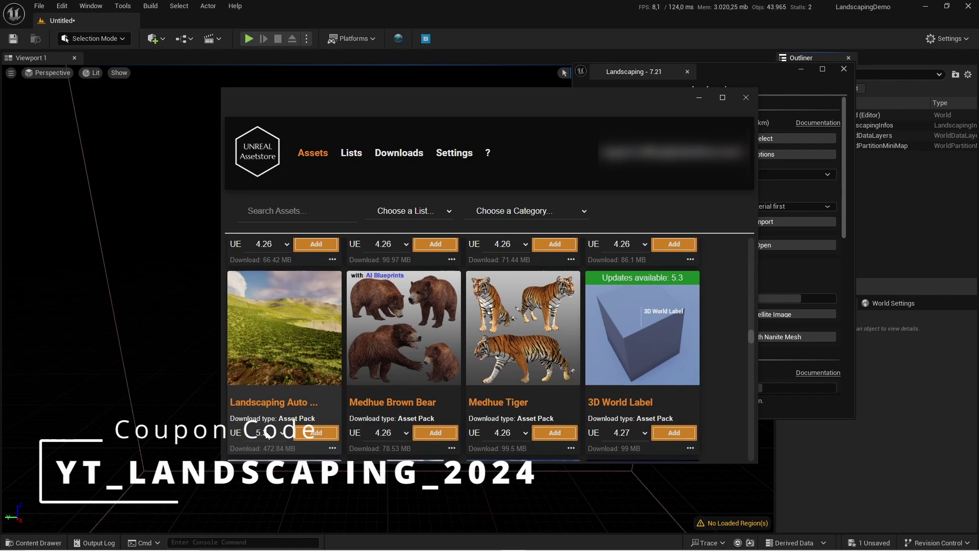
- Add the UE 5.3 Landscaping pack to Unreal_Projects/LandscapingDemo/Content
{"action": "left_click", "coordinate": [316, 433]}
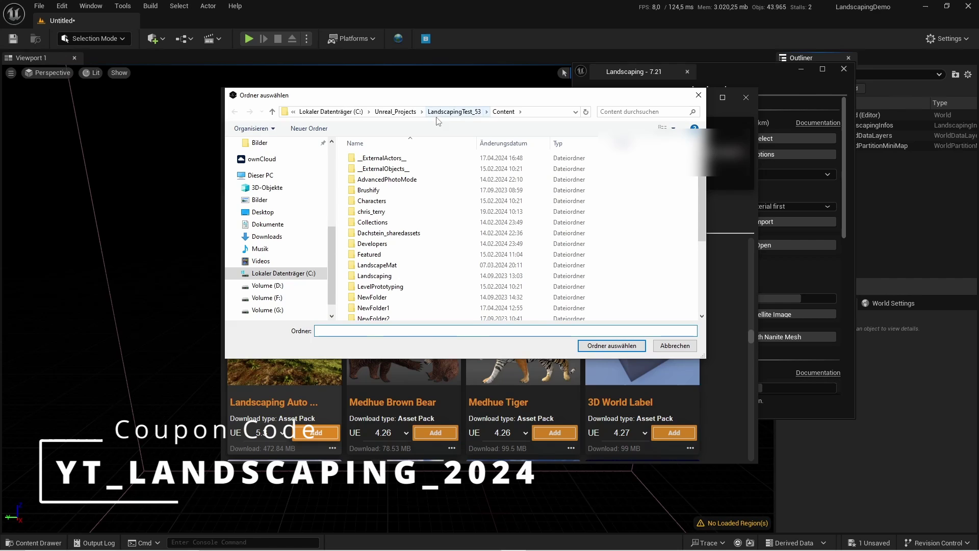
{"action": "left_click", "coordinate": [395, 112]}
{"action": "scroll", "coordinate": [423, 262], "scroll_direction": "down", "scroll_amount": 5}
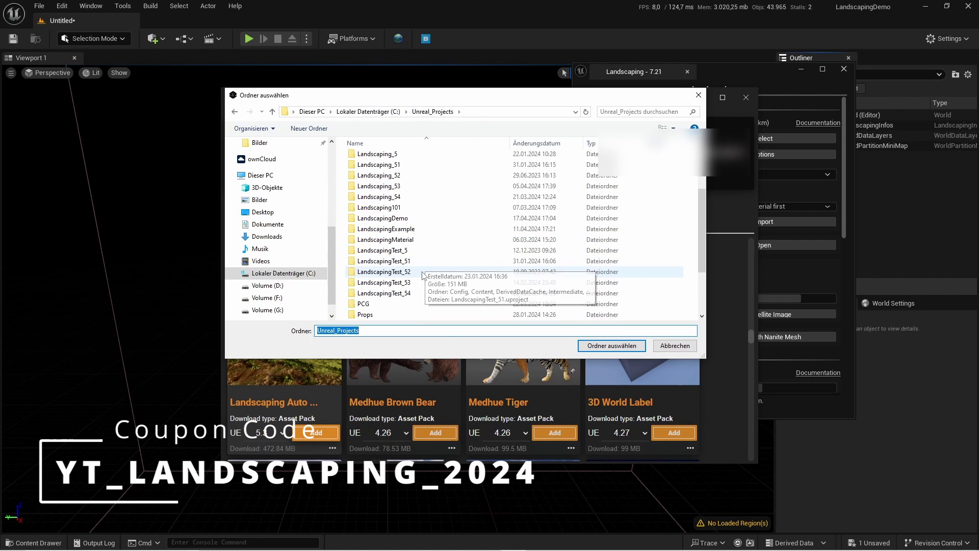
{"action": "double_click", "coordinate": [383, 219]}
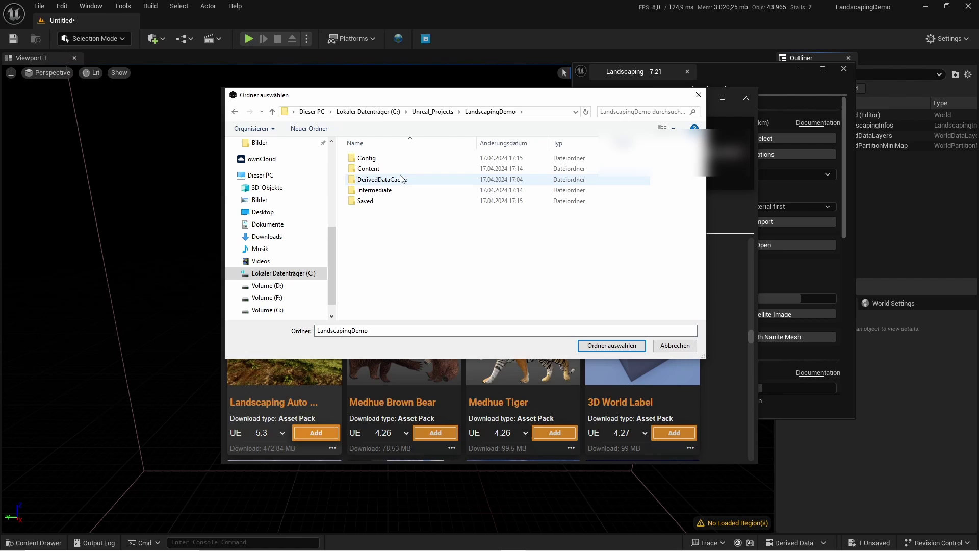
{"action": "double_click", "coordinate": [372, 169]}
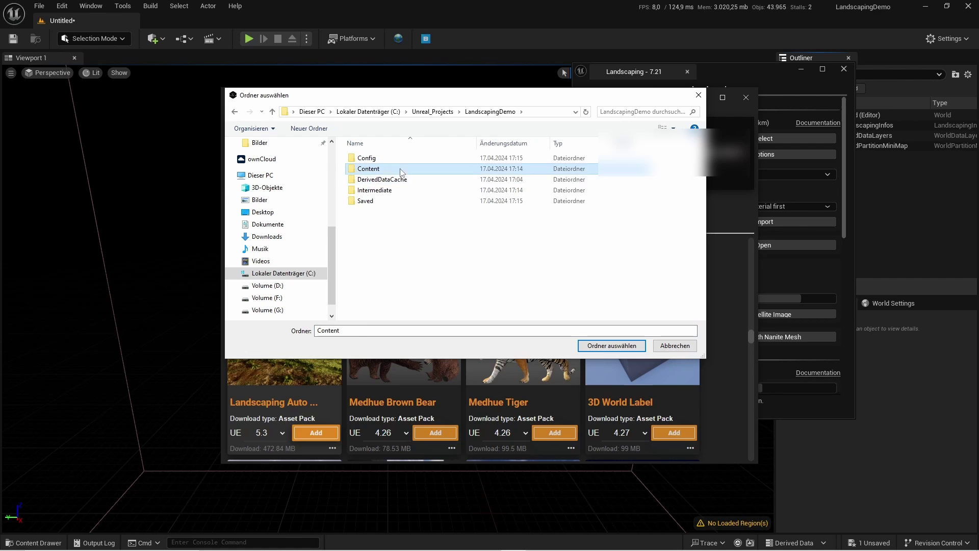
{"action": "left_click", "coordinate": [612, 345]}
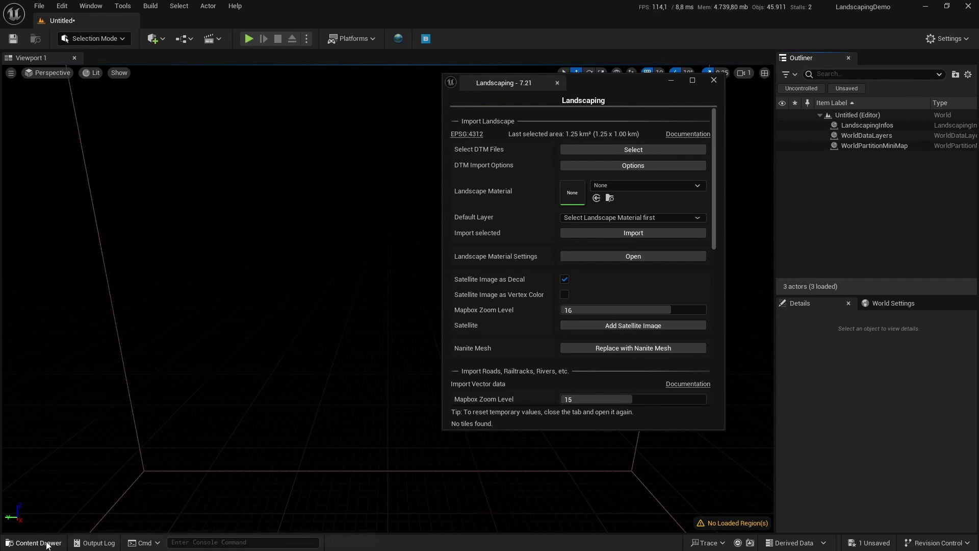
- Import the landscape with MI_Landscaping as its material and Base as the default layer
{"action": "left_click", "coordinate": [47, 544]}
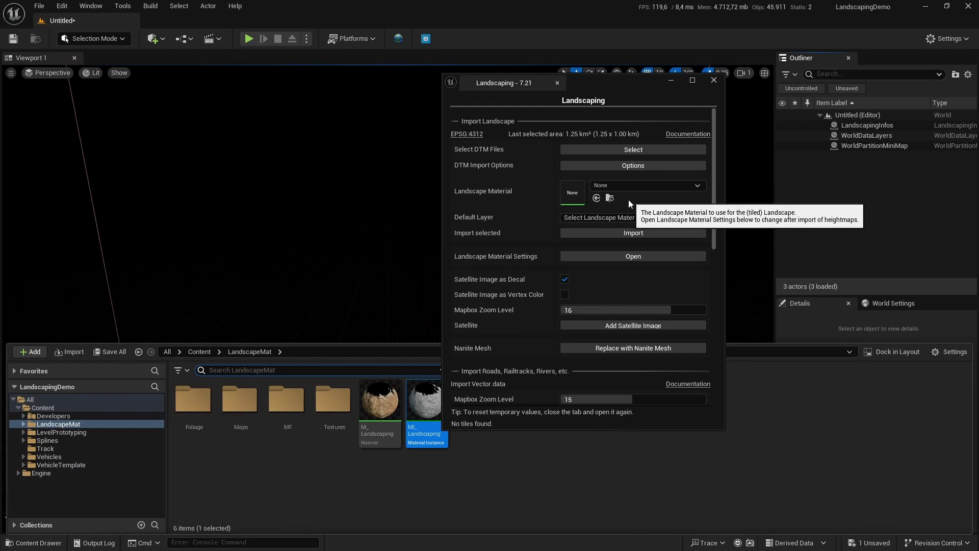
{"action": "left_click", "coordinate": [596, 198]}
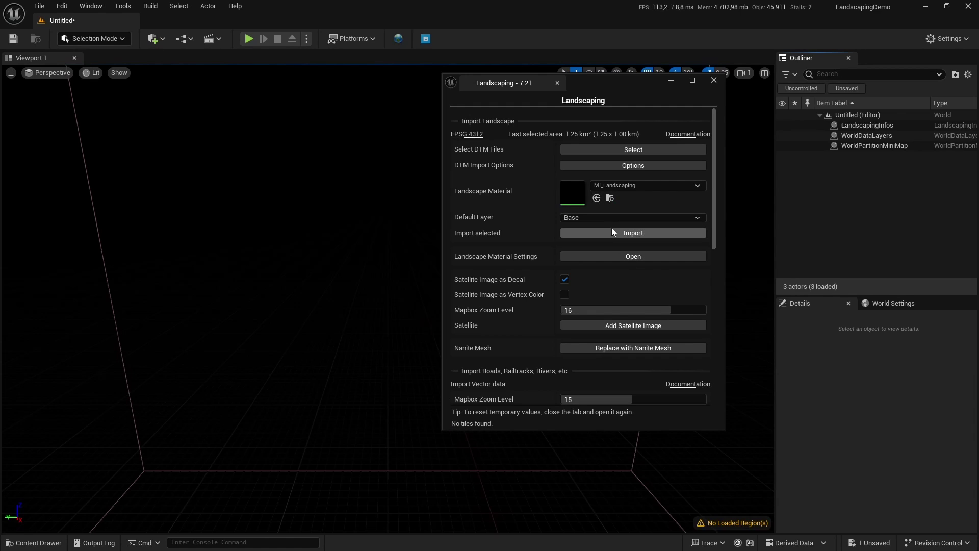
{"action": "left_click", "coordinate": [611, 219]}
{"action": "left_click", "coordinate": [605, 221]}
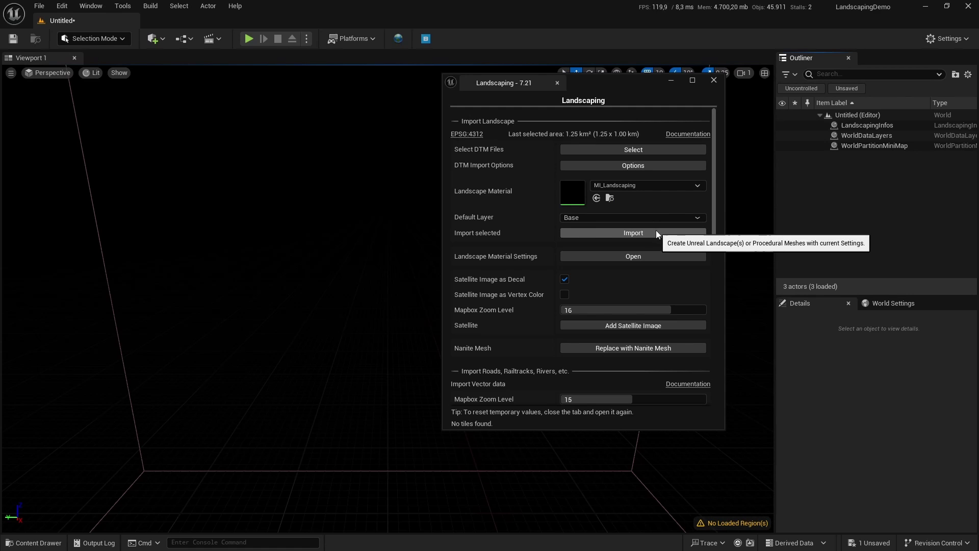
{"action": "left_click", "coordinate": [656, 233]}
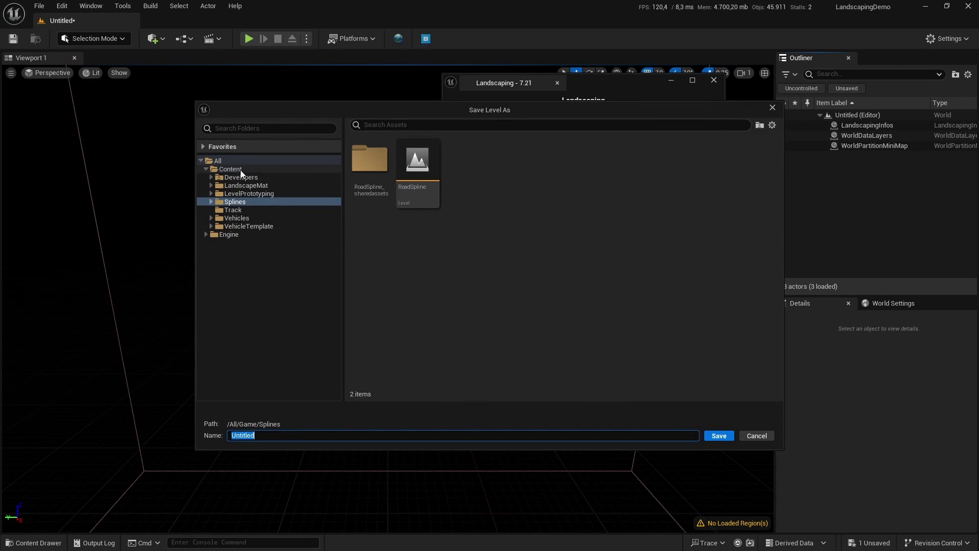
- Create a Demo folder under Content and save the level there as Demo
{"action": "right_click", "coordinate": [238, 170]}
{"action": "left_click", "coordinate": [276, 190]}
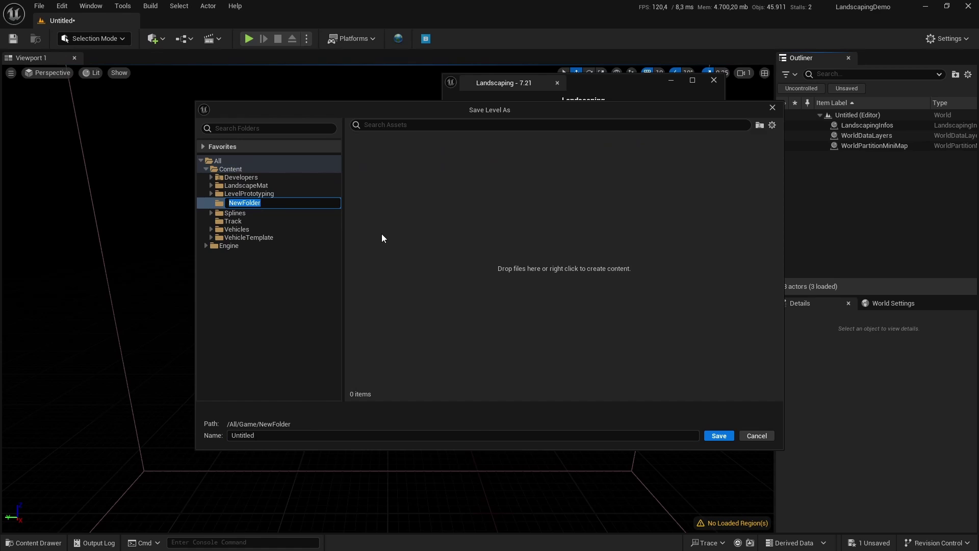
{"action": "type", "text": "Demo"}
{"action": "key", "text": "Return"}
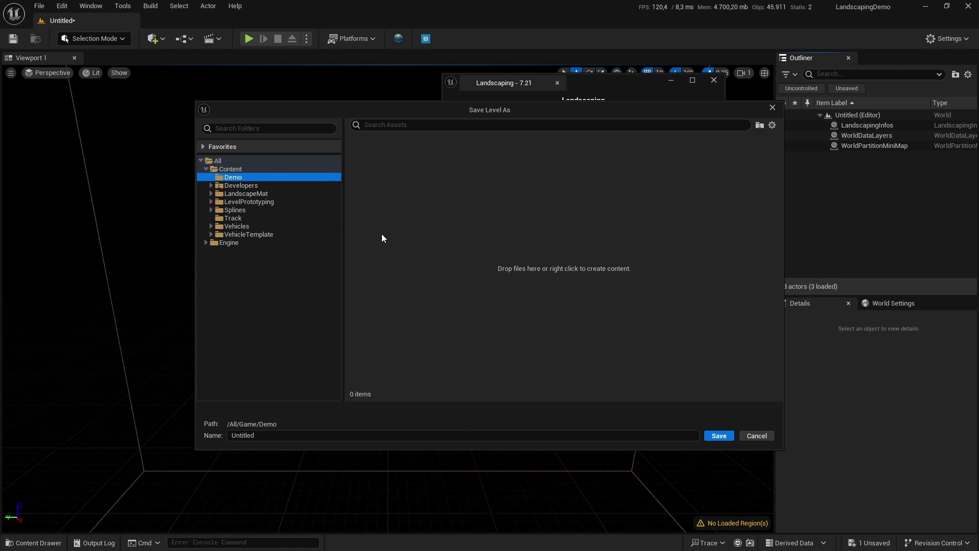
{"action": "left_click", "coordinate": [288, 434]}
{"action": "type", "text": "Demo"}
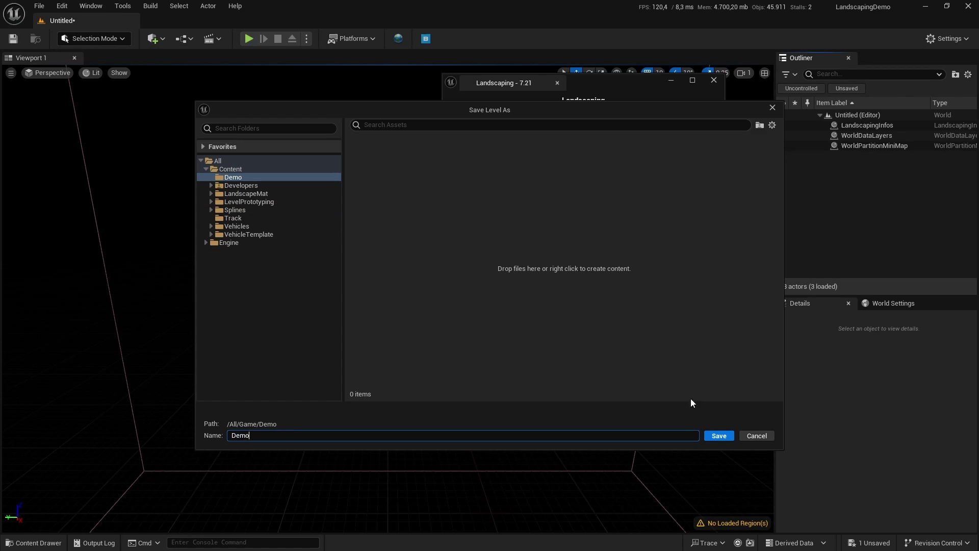
{"action": "left_click", "coordinate": [719, 436]}
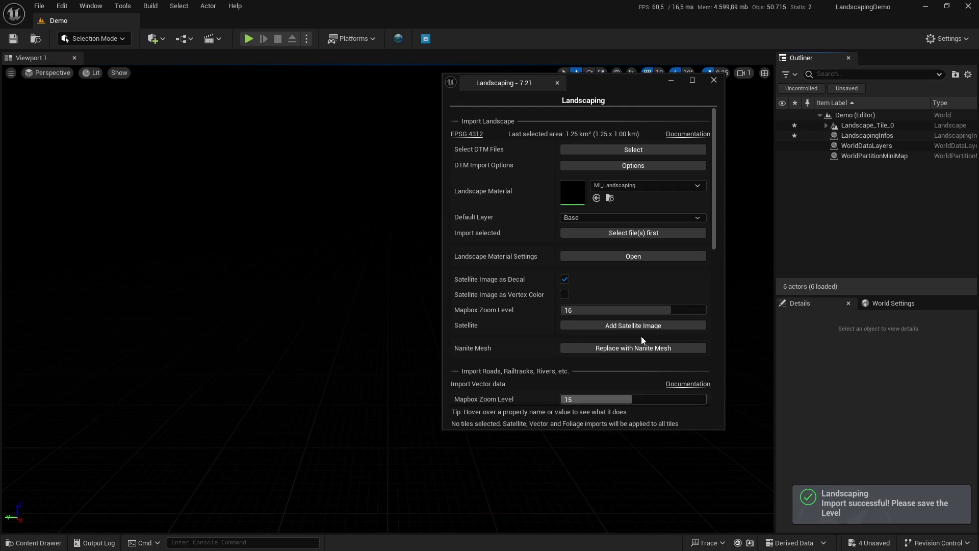
- Place a Sky Atmosphere and a Directional Light in the level
{"action": "left_click", "coordinate": [162, 40]}
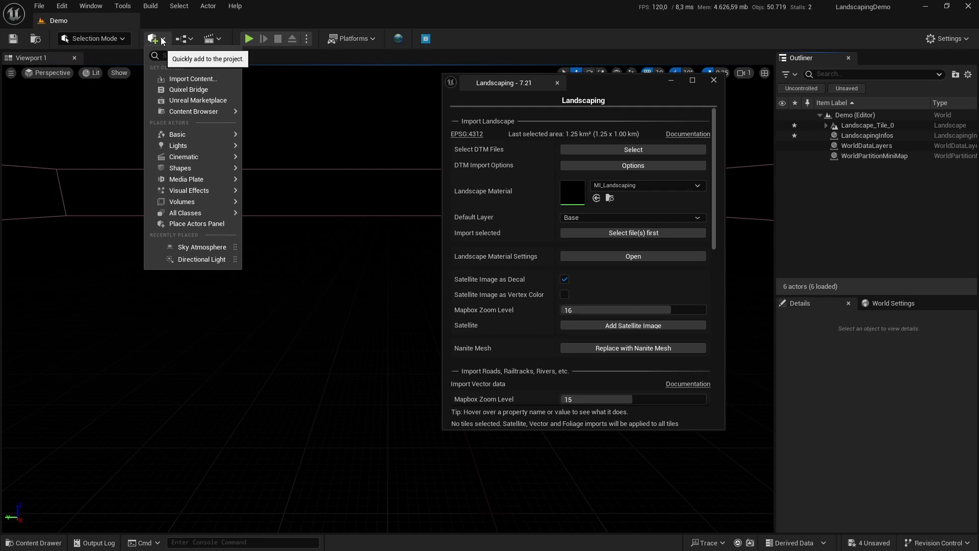
{"action": "left_click", "coordinate": [199, 247]}
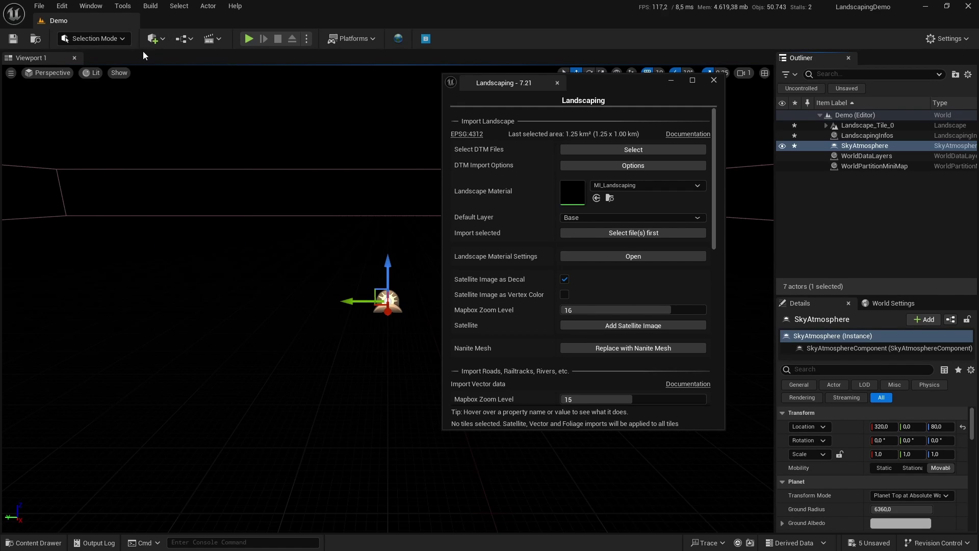
{"action": "left_click", "coordinate": [155, 39]}
{"action": "left_click", "coordinate": [209, 258]}
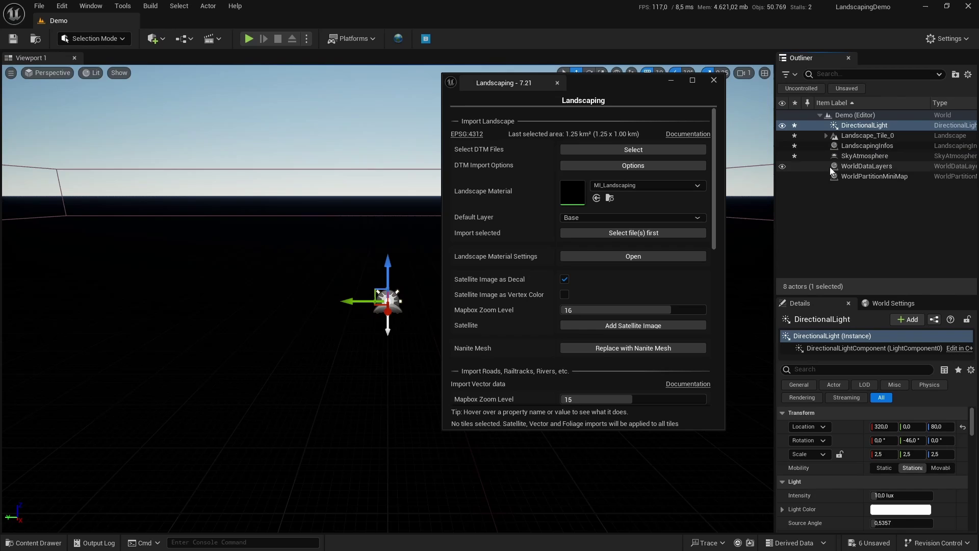
- Focus the viewport on the landscape proxy from the Outliner and save all changes
{"action": "left_click", "coordinate": [826, 135]}
{"action": "double_click", "coordinate": [874, 147]}
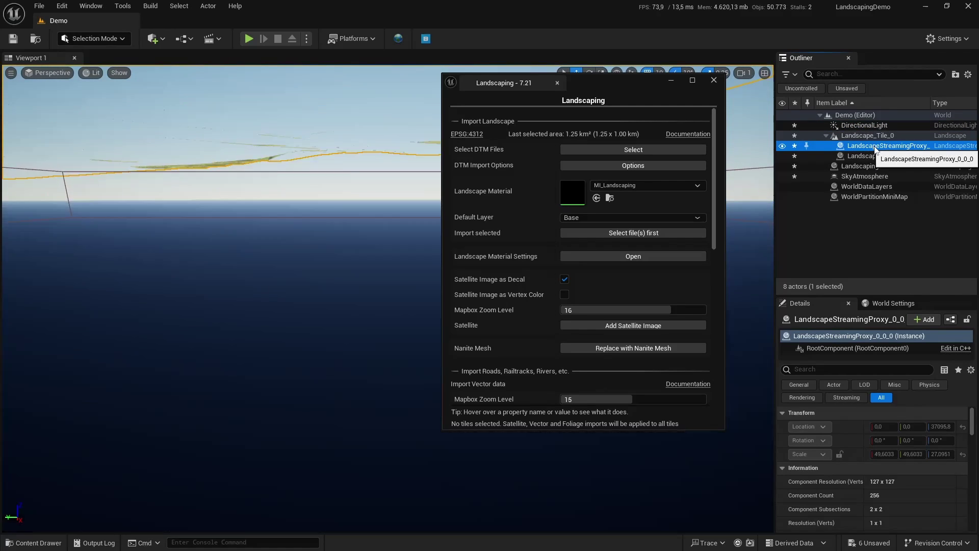
{"action": "left_click", "coordinate": [13, 39]}
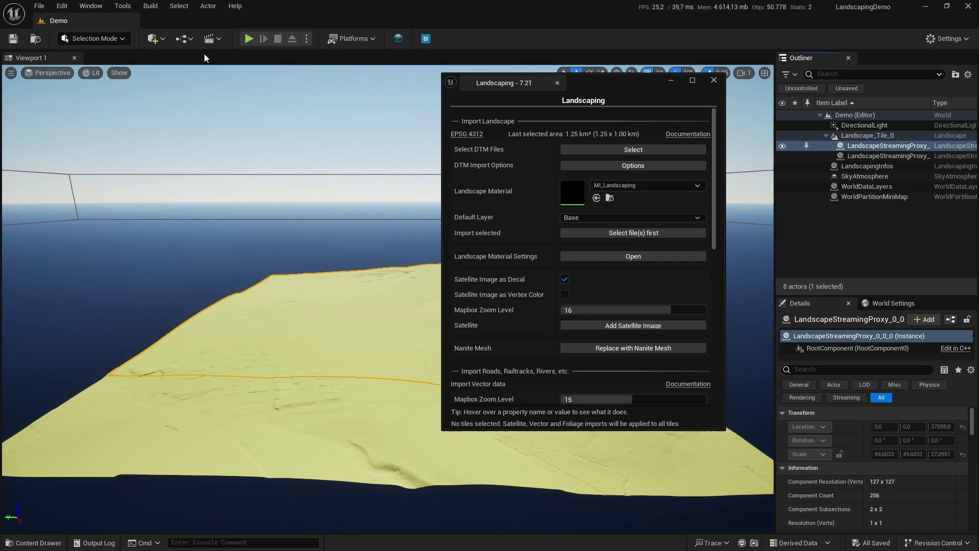
{"action": "left_click", "coordinate": [90, 41]}
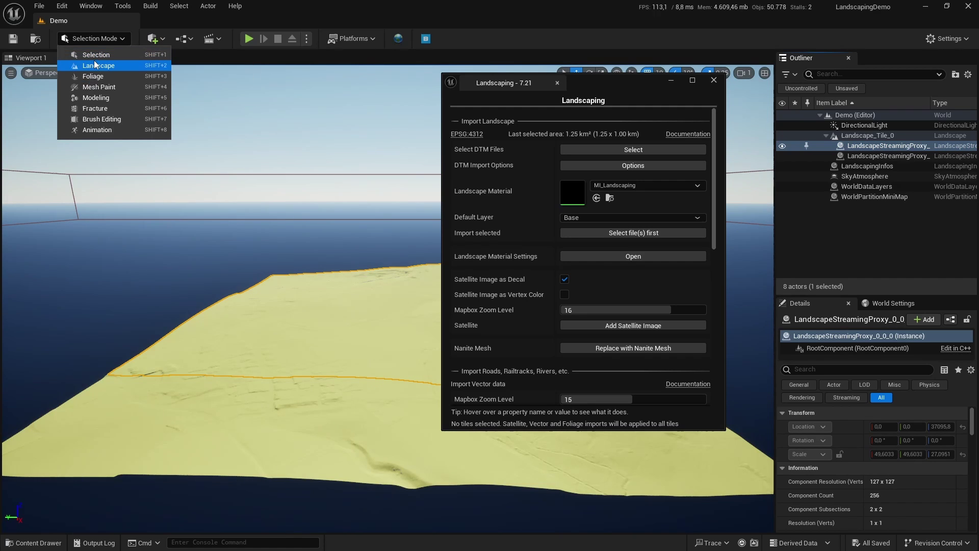
- Turn on Enable Edit Layers for Landscape_Tile_0, confirm, and save the level
{"action": "left_click", "coordinate": [867, 136]}
{"action": "left_click", "coordinate": [875, 370]}
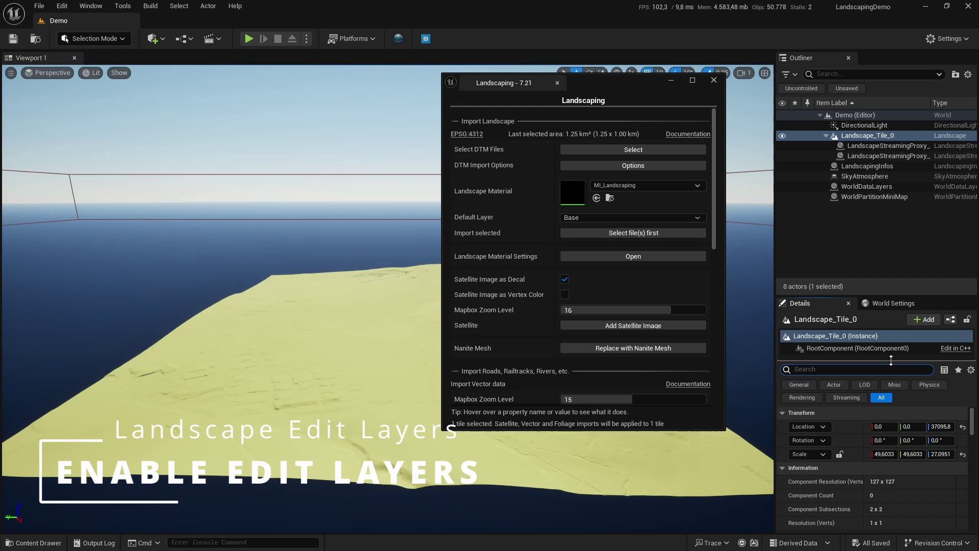
{"action": "type", "text": "edit"}
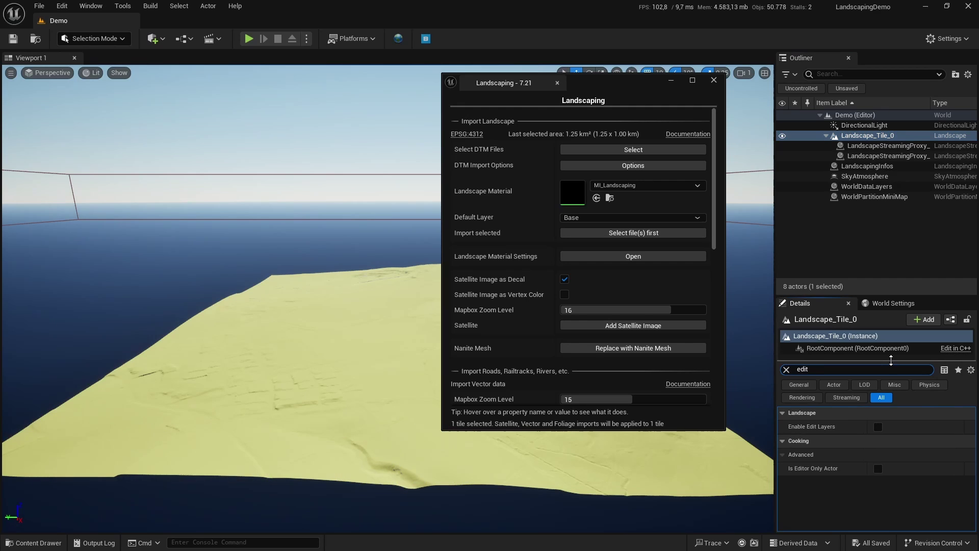
{"action": "left_click", "coordinate": [878, 427]}
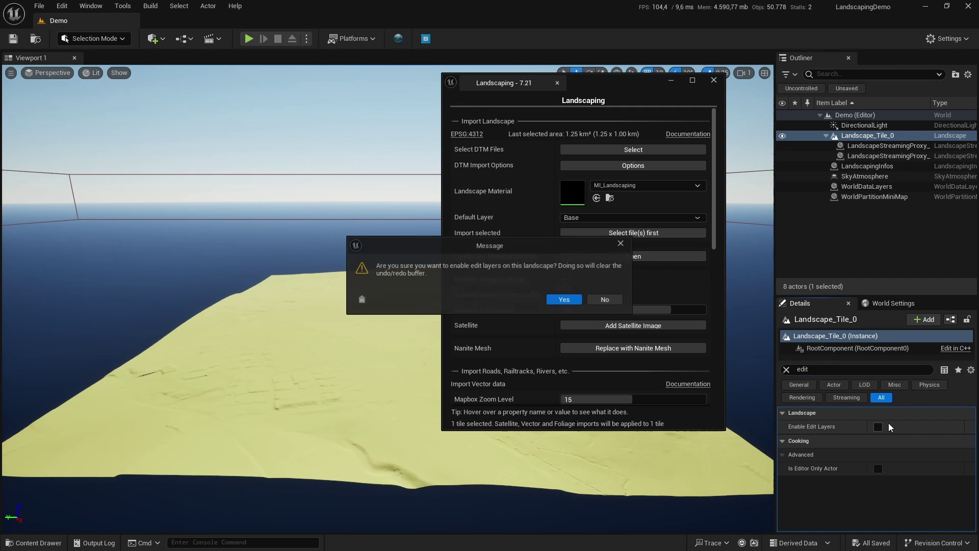
{"action": "left_click", "coordinate": [563, 299]}
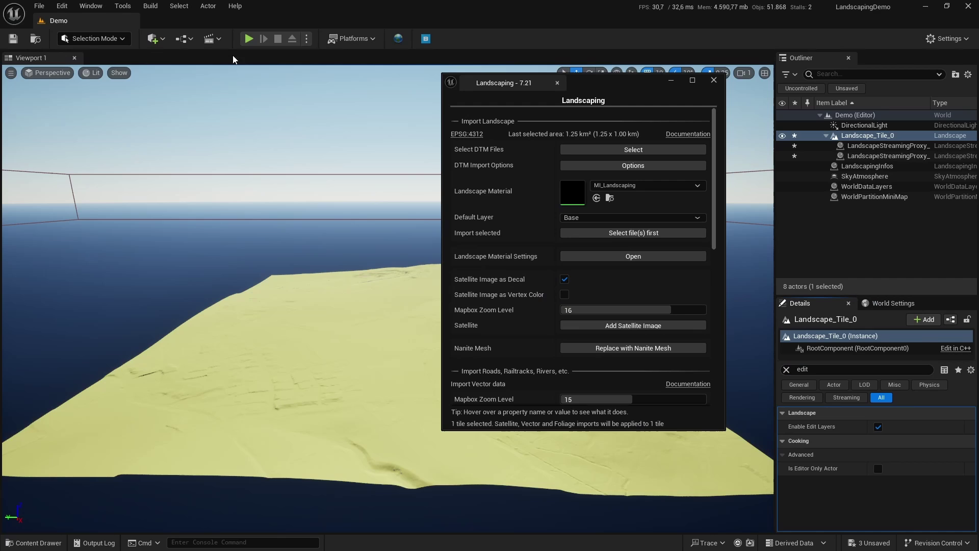
{"action": "left_click", "coordinate": [14, 39]}
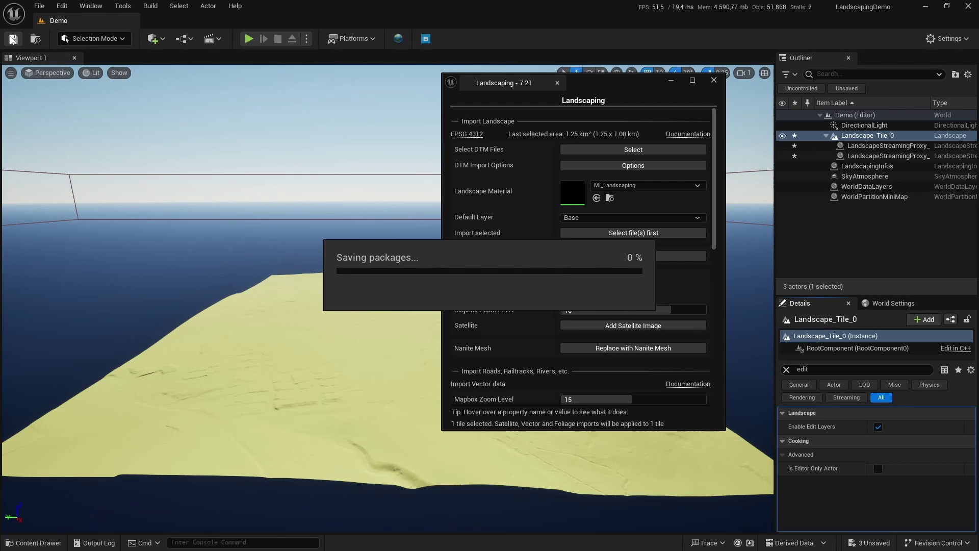
- Switch to Landscape mode and add a new edit layer, Layer1
{"action": "left_click", "coordinate": [108, 40]}
{"action": "left_click", "coordinate": [102, 66]}
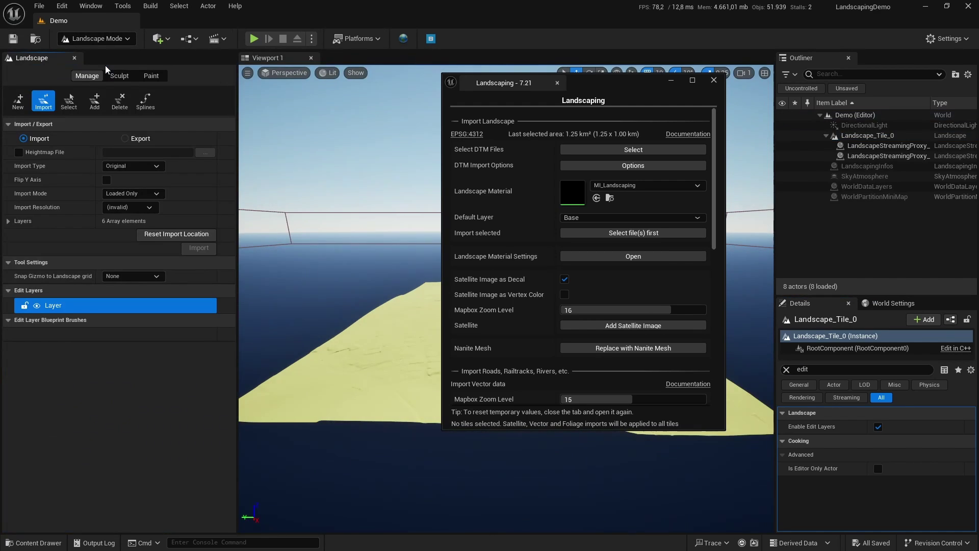
{"action": "right_click", "coordinate": [87, 307]}
{"action": "left_click", "coordinate": [118, 332]}
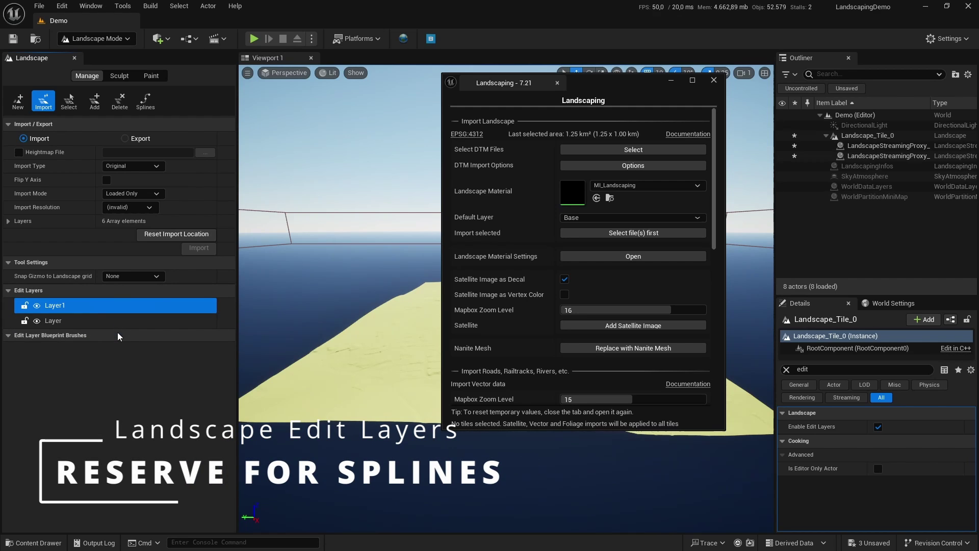
- Reserve Layer1 for landscape splines, confirm, and save the level
{"action": "right_click", "coordinate": [87, 303]}
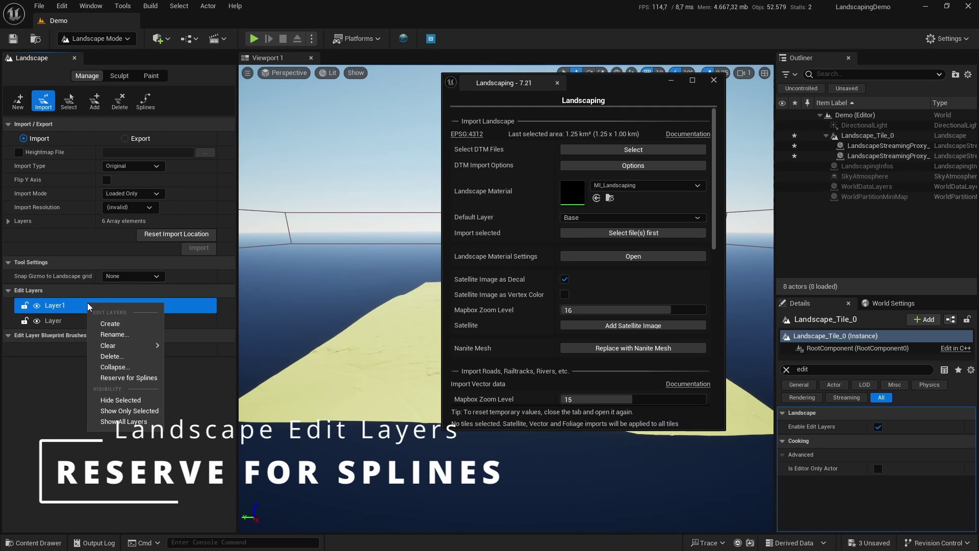
{"action": "left_click", "coordinate": [126, 379]}
{"action": "left_click", "coordinate": [567, 300]}
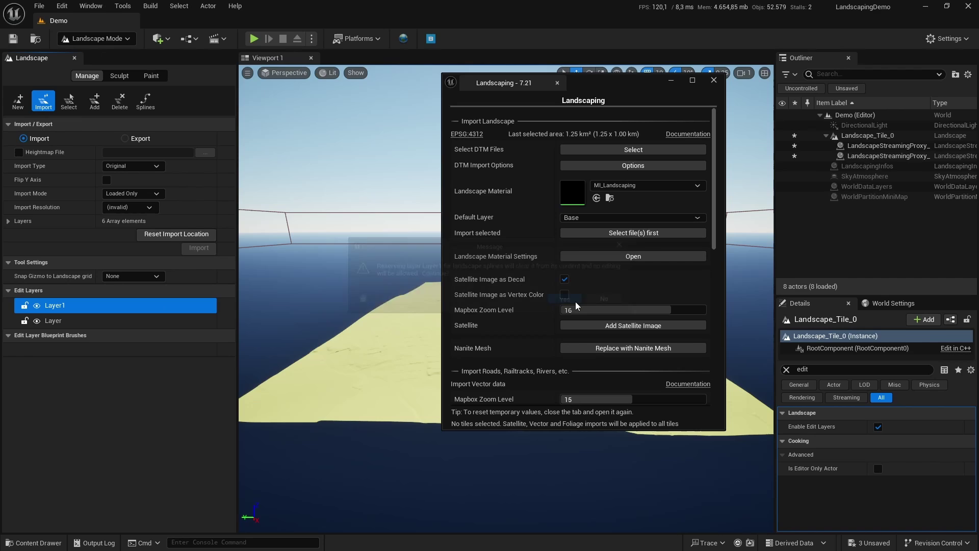
{"action": "left_click", "coordinate": [13, 39]}
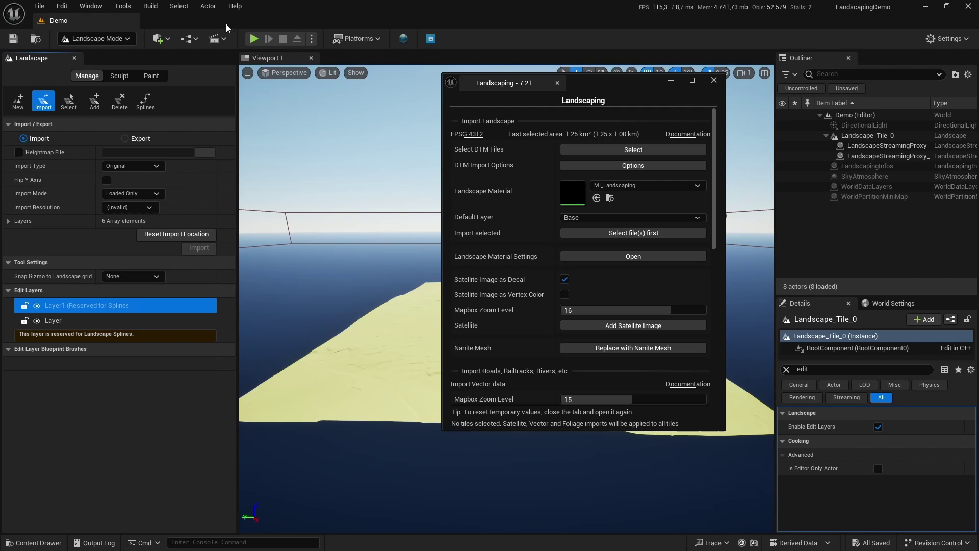
{"action": "left_click", "coordinate": [97, 39]}
- Back in Selection Mode, fetch the area's road vector data and set it to create Landscape Splines
{"action": "left_click", "coordinate": [94, 56]}
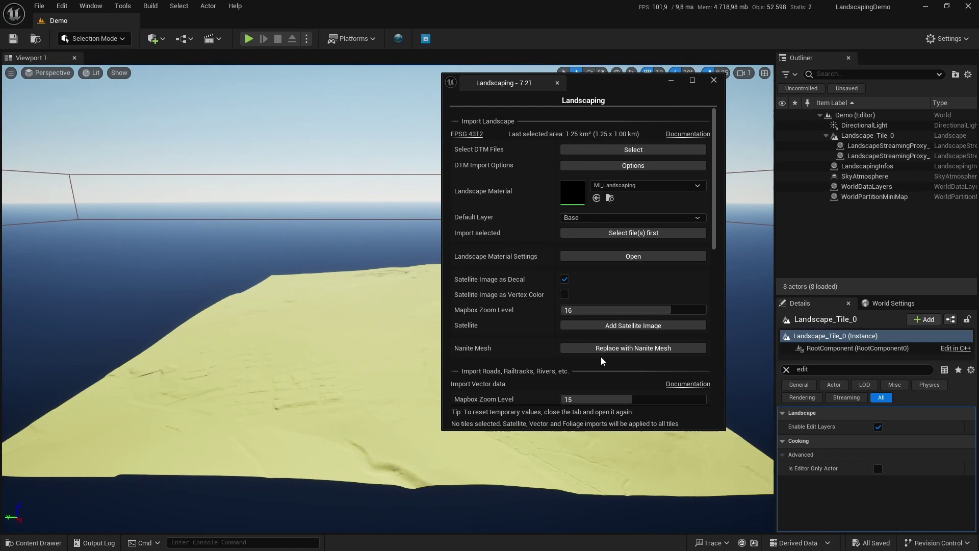
{"action": "scroll", "coordinate": [620, 264], "scroll_direction": "down", "scroll_amount": 3}
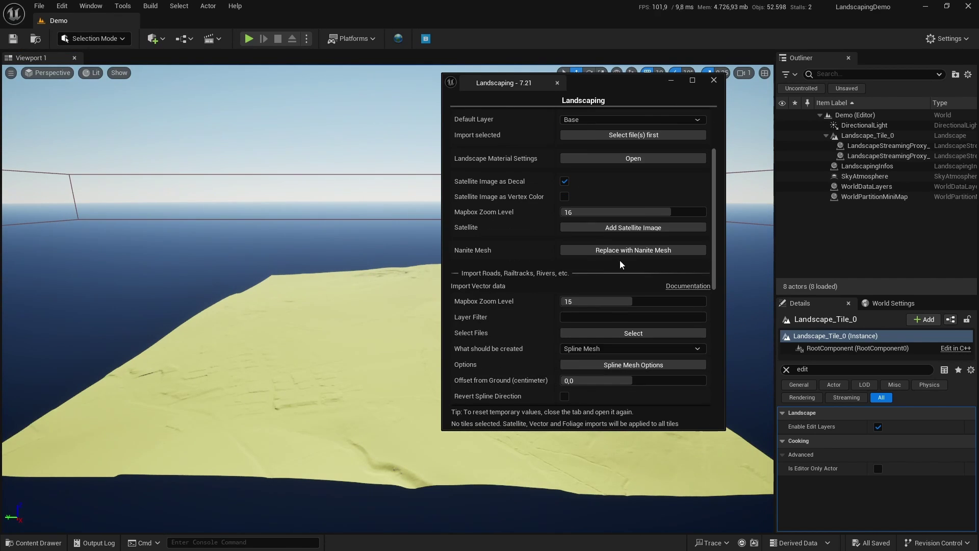
{"action": "left_click", "coordinate": [621, 331]}
{"action": "left_click", "coordinate": [502, 311]}
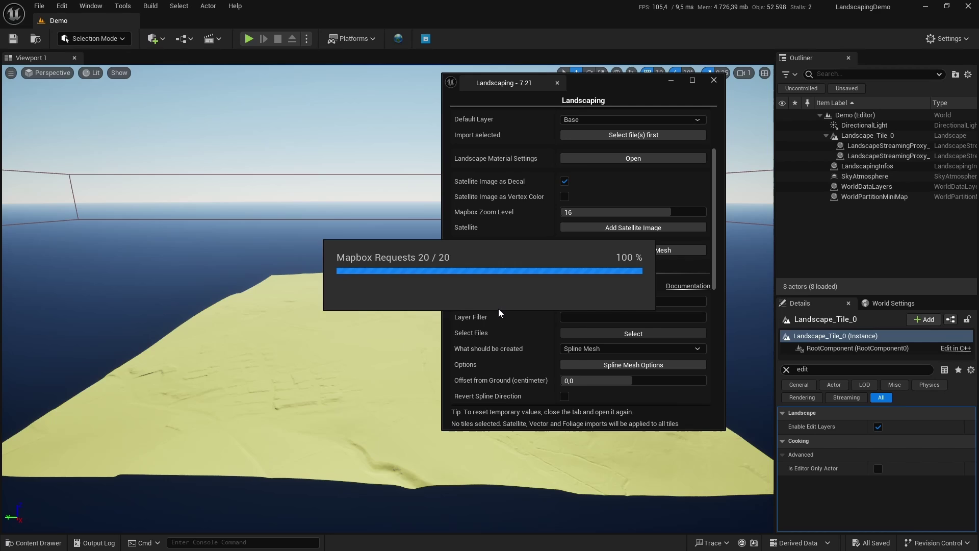
{"action": "scroll", "coordinate": [561, 305], "scroll_direction": "down", "scroll_amount": 3}
{"action": "left_click", "coordinate": [586, 284]}
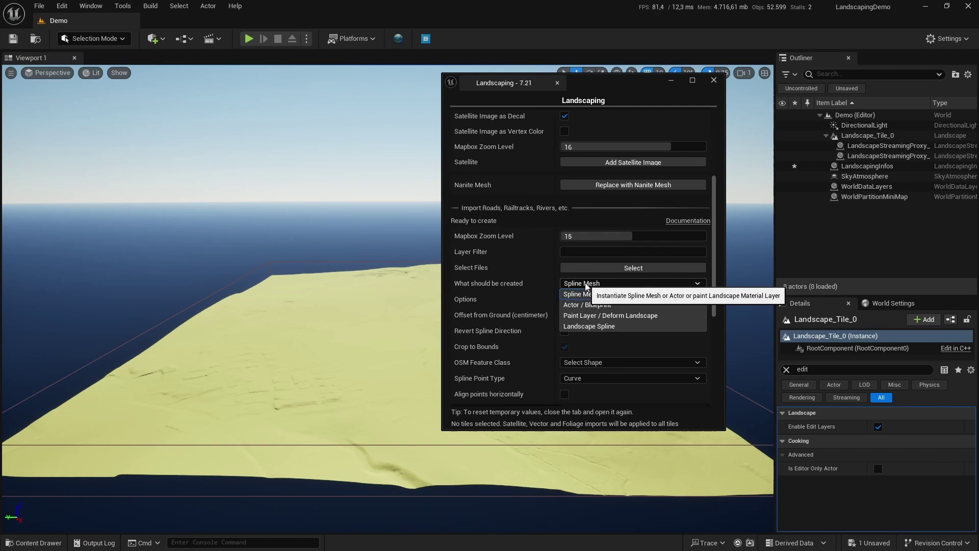
{"action": "left_click", "coordinate": [591, 326]}
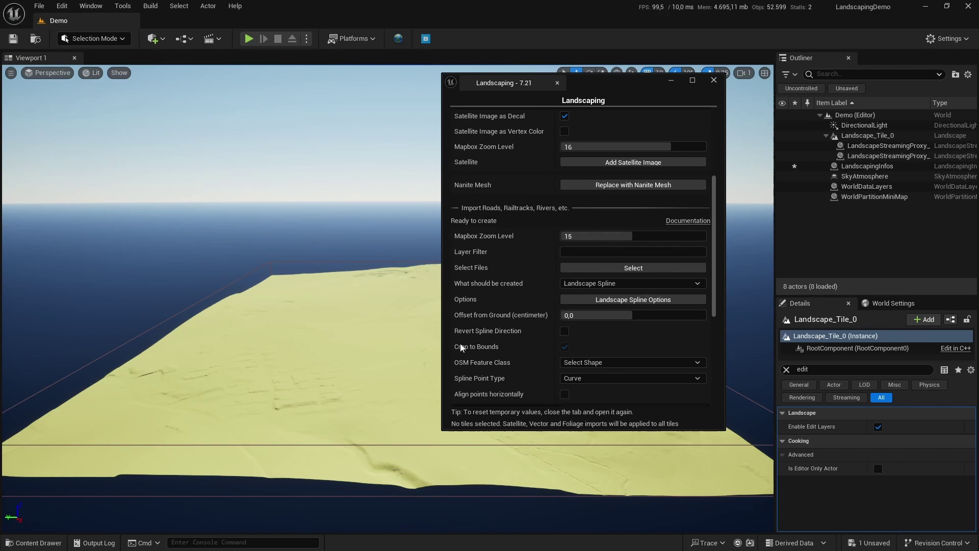
{"action": "scroll", "coordinate": [461, 347], "scroll_direction": "down", "scroll_amount": 3}
- Set Landscape Spline options to RoadMesh segment mesh and the Path paint layer
{"action": "left_click", "coordinate": [640, 250]}
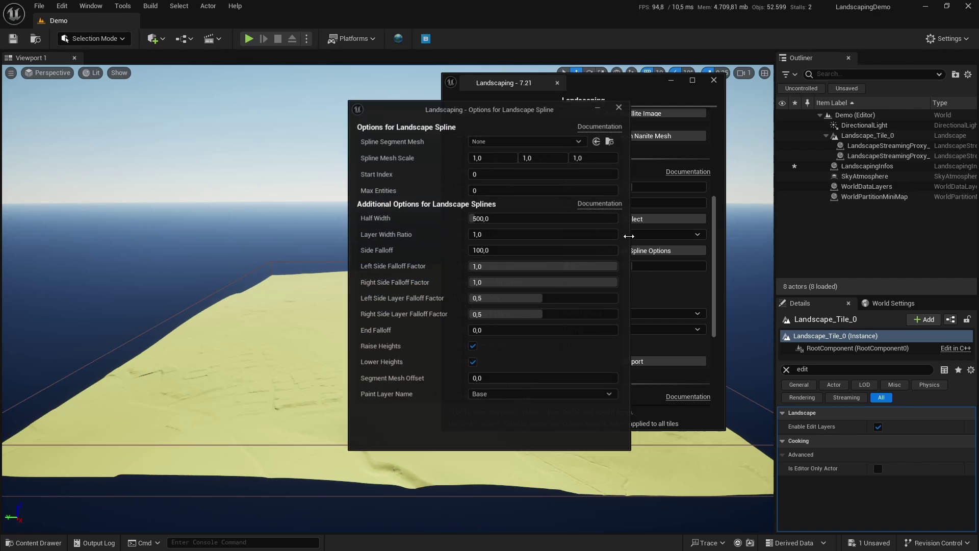
{"action": "left_click", "coordinate": [513, 141]}
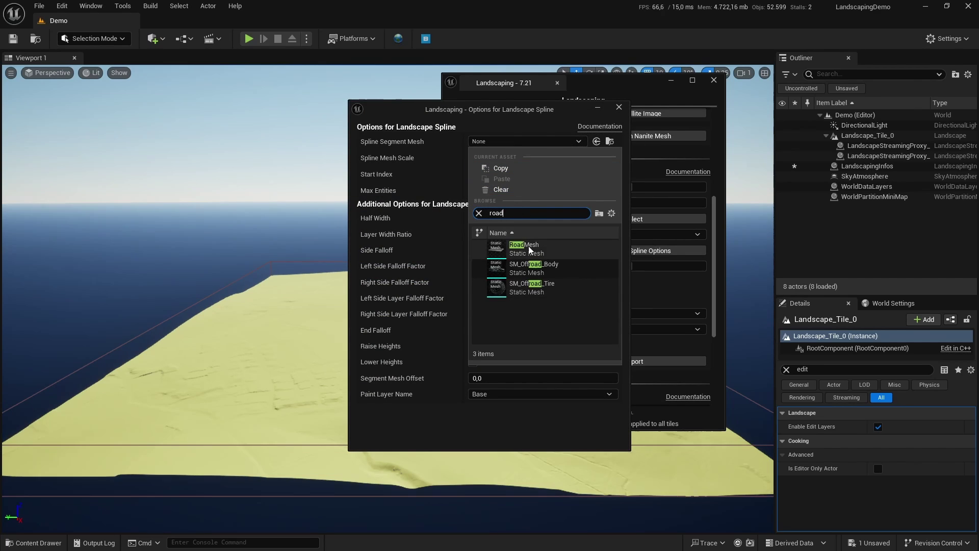
{"action": "left_click", "coordinate": [525, 247]}
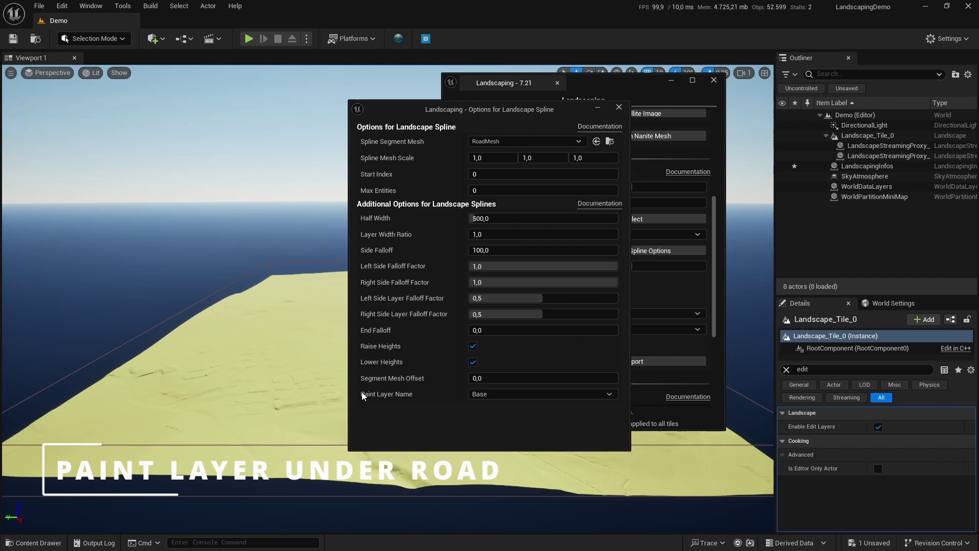
{"action": "left_click", "coordinate": [504, 394]}
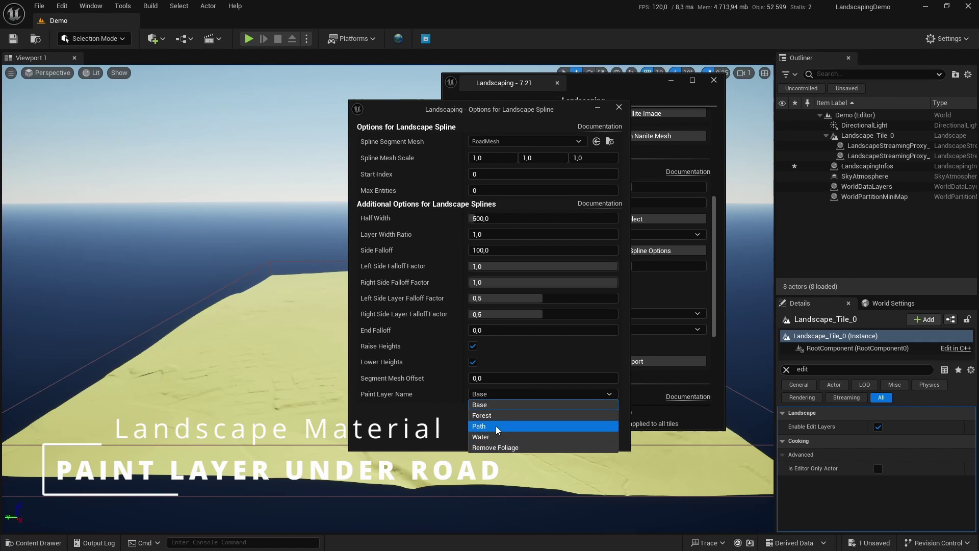
{"action": "left_click", "coordinate": [499, 427]}
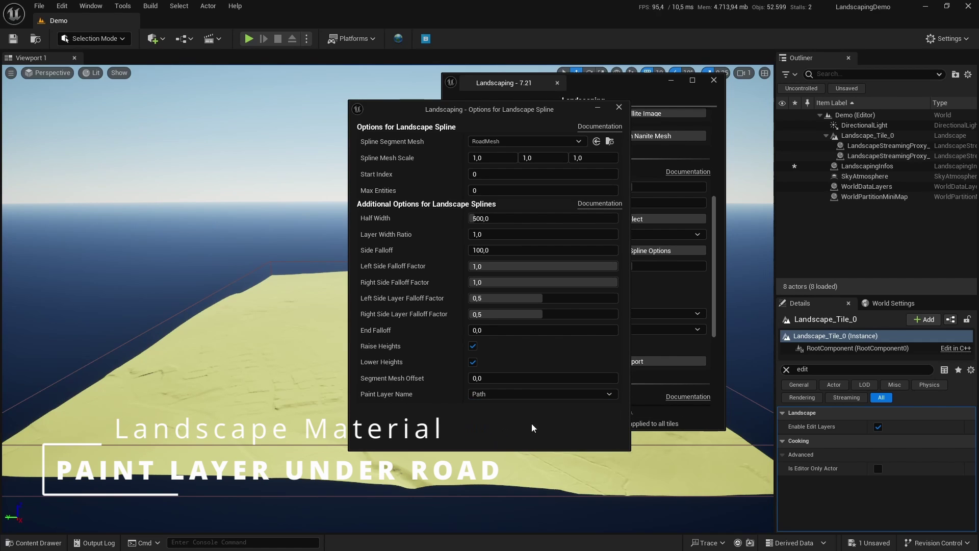
{"action": "left_click", "coordinate": [619, 108]}
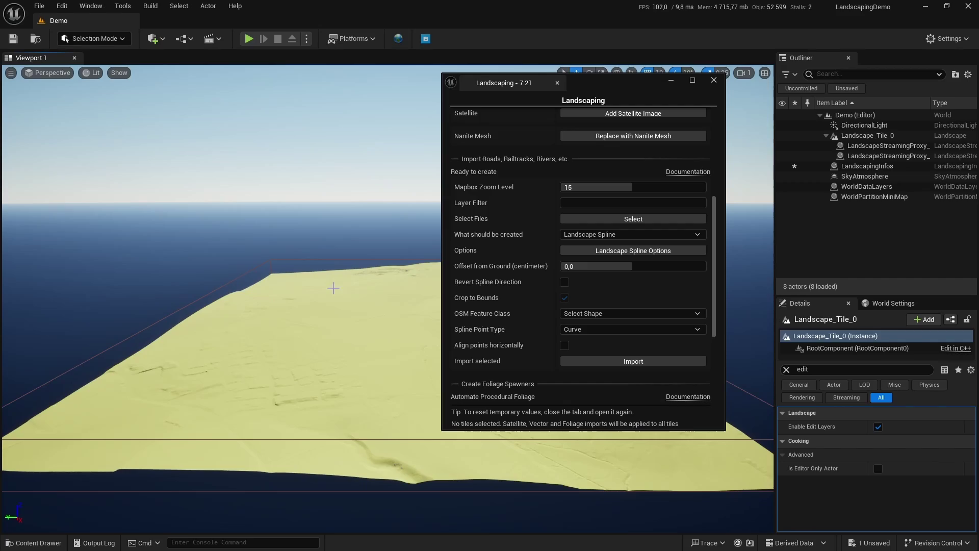
- Frame the landscape in the viewport and fly the camera into the foliage field
{"action": "right_click", "coordinate": [329, 285]}
{"action": "mouse_move", "coordinate": [386, 233]}
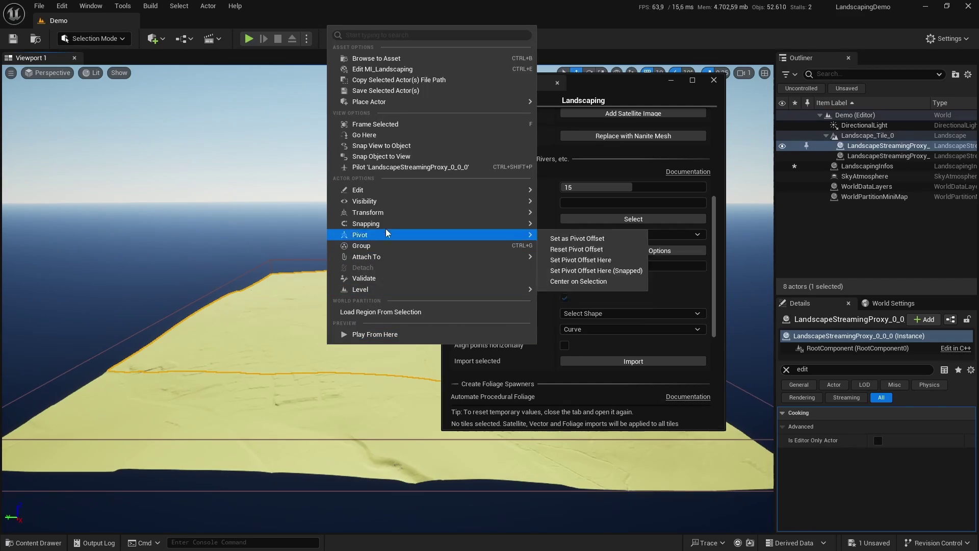
{"action": "left_click", "coordinate": [385, 125]}
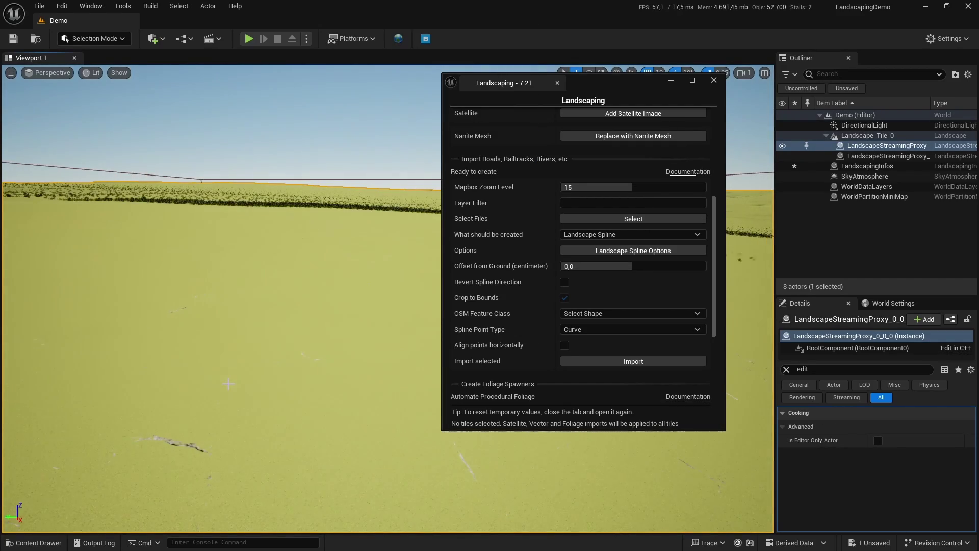
{"action": "right_click_drag", "start_coordinate": [227, 380], "coordinate": [265, 386]}
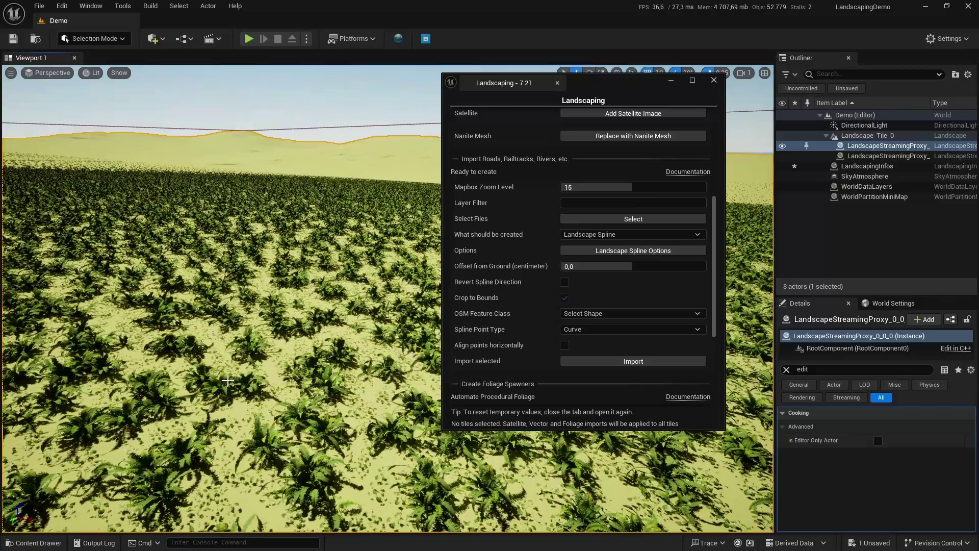
- Limit the OSM Feature Class to street (LINESTRING) features
{"action": "key", "text": "e"}
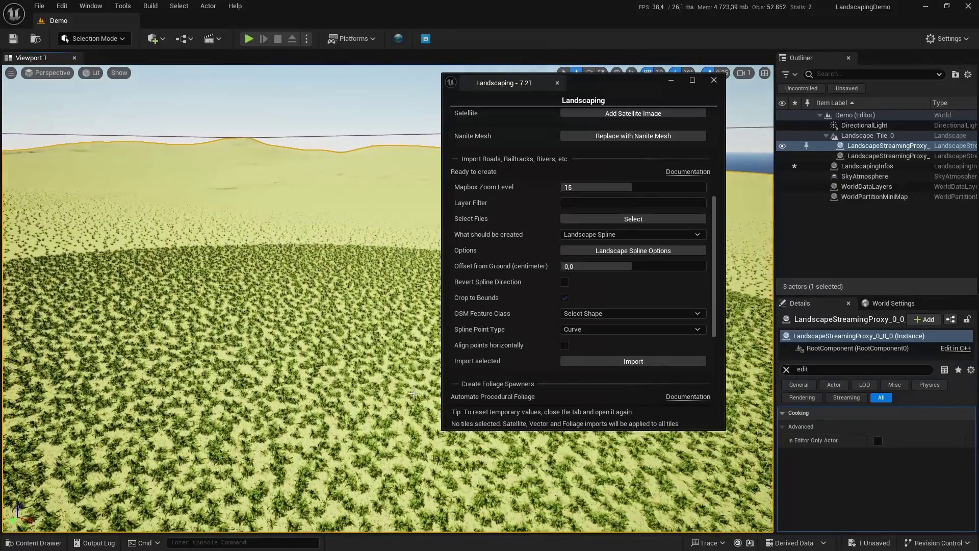
{"action": "scroll", "coordinate": [361, 329], "scroll_direction": "down", "scroll_amount": 4}
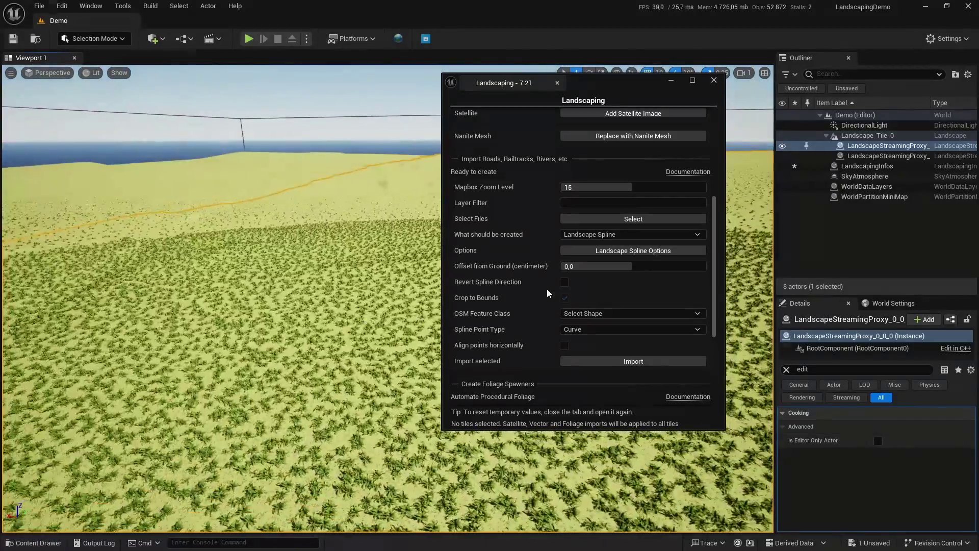
{"action": "left_click", "coordinate": [577, 315]}
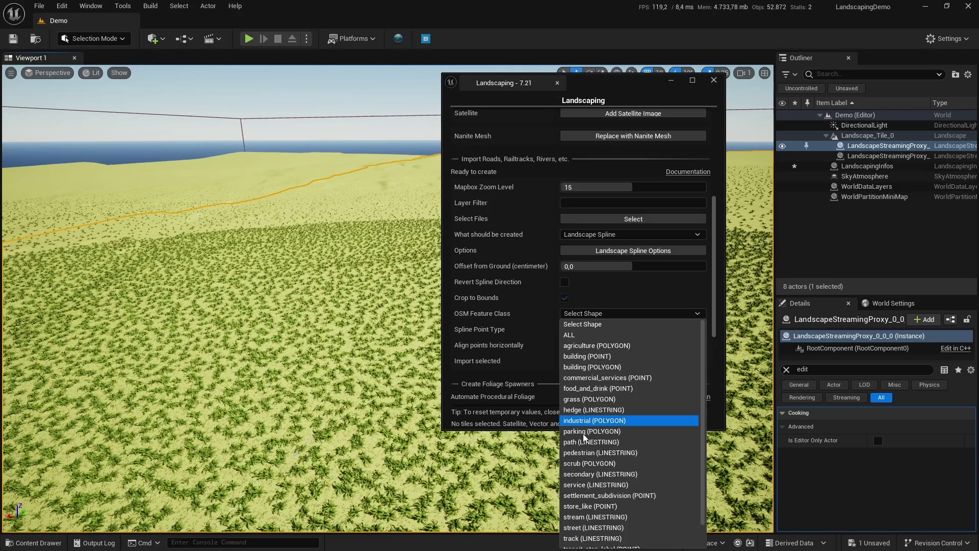
{"action": "scroll", "coordinate": [615, 510], "scroll_direction": "down", "scroll_amount": 1}
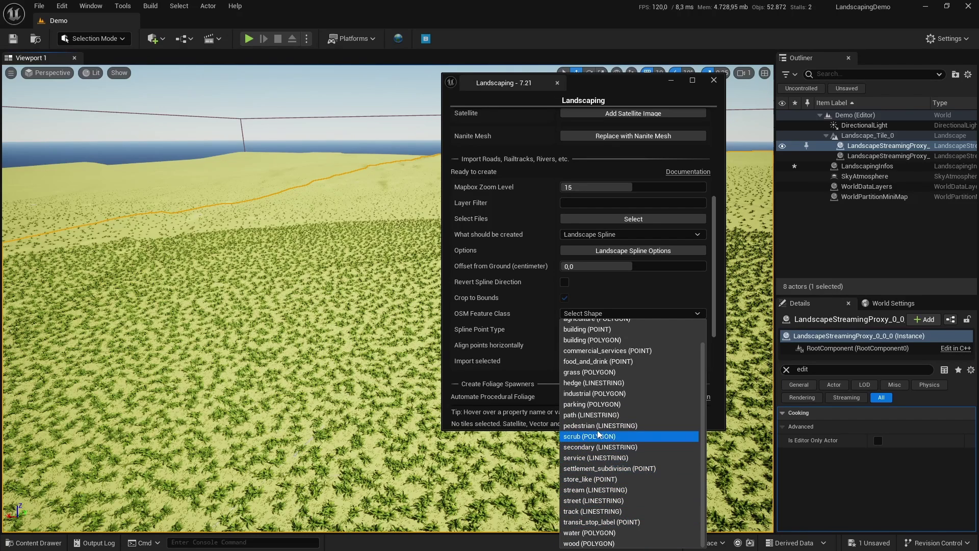
{"action": "left_click", "coordinate": [603, 503]}
- Set camera speed to 8, survey the red street lines, and float the Landscaping panel
{"action": "left_click_drag", "start_coordinate": [619, 83], "coordinate": [954, 108]}
{"action": "middle_click_drag", "start_coordinate": [531, 279], "coordinate": [512, 250]}
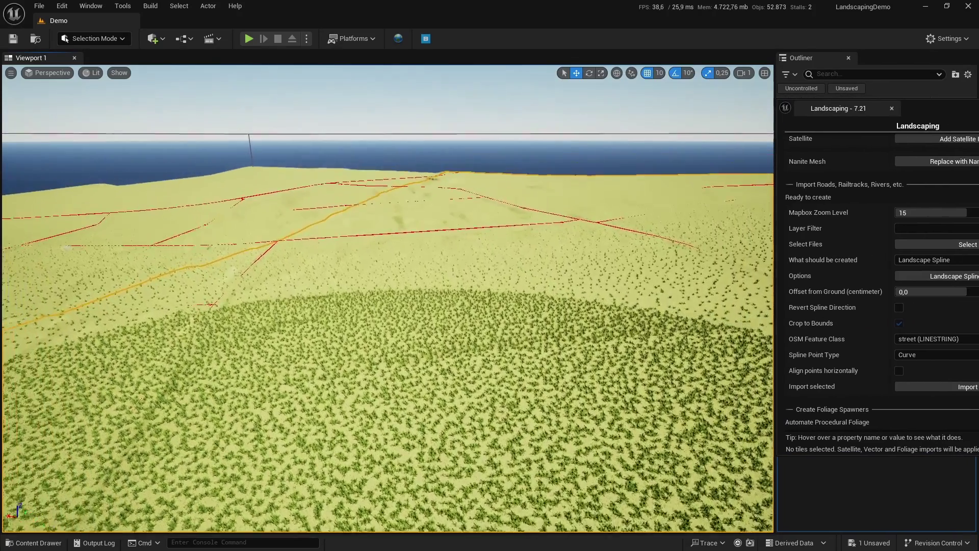
{"action": "middle_click_drag", "start_coordinate": [510, 358], "coordinate": [507, 344]}
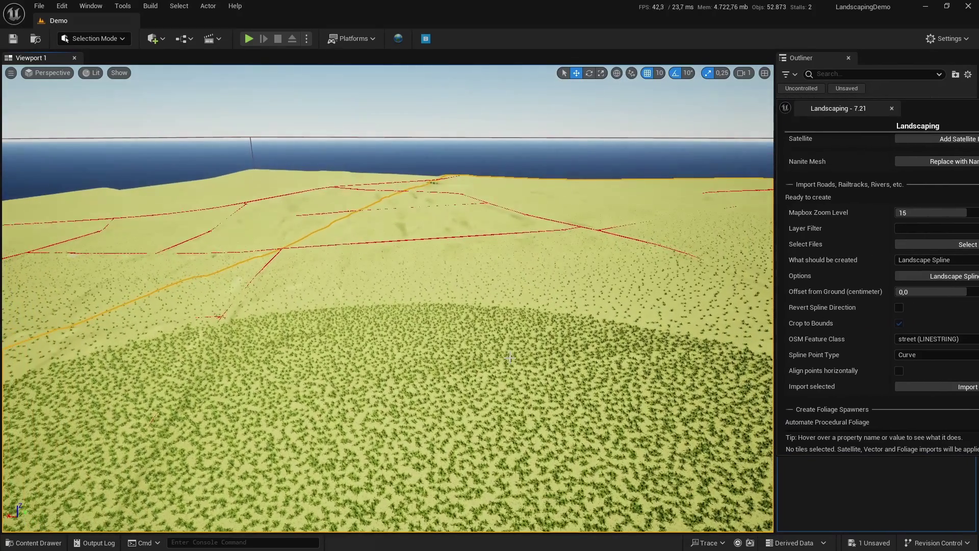
{"action": "left_click", "coordinate": [744, 74]}
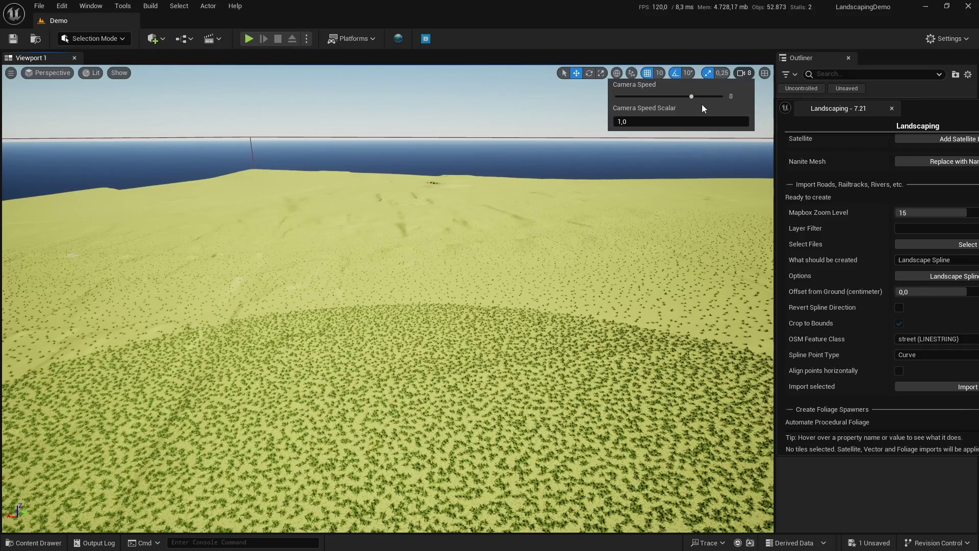
{"action": "mouse_move", "coordinate": [485, 314]}
{"action": "middle_mouse_down"}
{"action": "mouse_move", "coordinate": [487, 286]}
{"action": "mouse_move", "coordinate": [480, 310]}
{"action": "middle_mouse_up"}
{"action": "right_click_drag", "start_coordinate": [480, 310], "coordinate": [642, 327]}
{"action": "right_click_drag", "start_coordinate": [489, 351], "coordinate": [486, 336]}
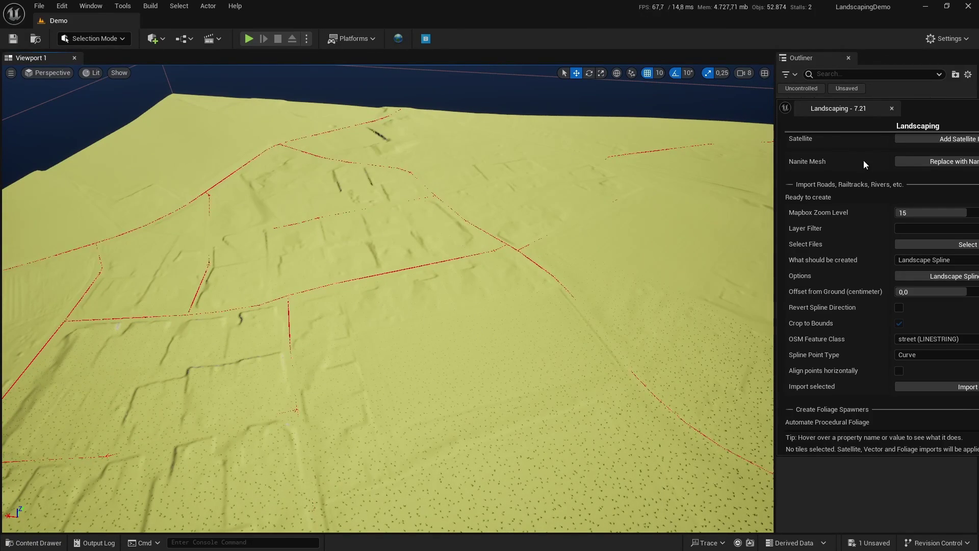
{"action": "left_click_drag", "start_coordinate": [940, 114], "coordinate": [762, 83]}
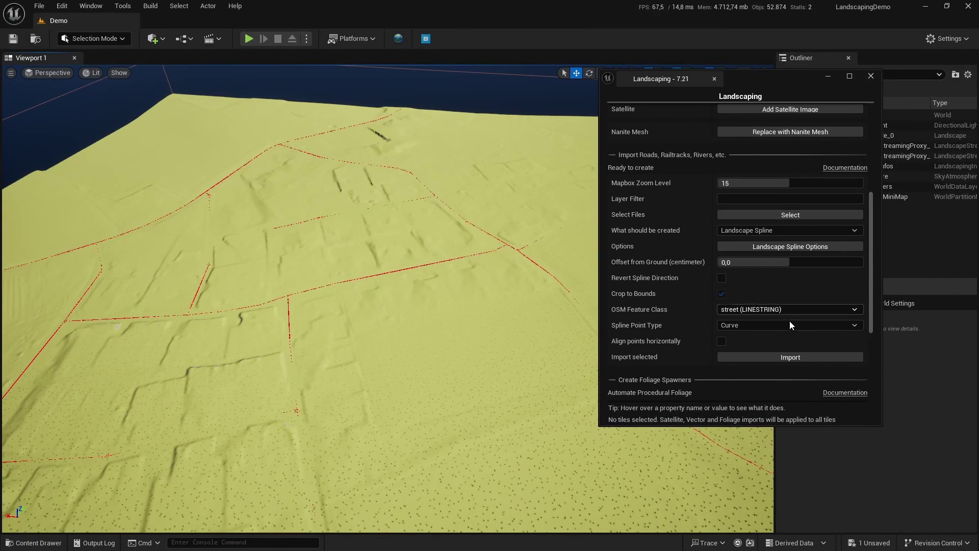
- Import the street lines as landscape spline roads, then fly down to inspect a road curve
{"action": "left_click", "coordinate": [774, 357]}
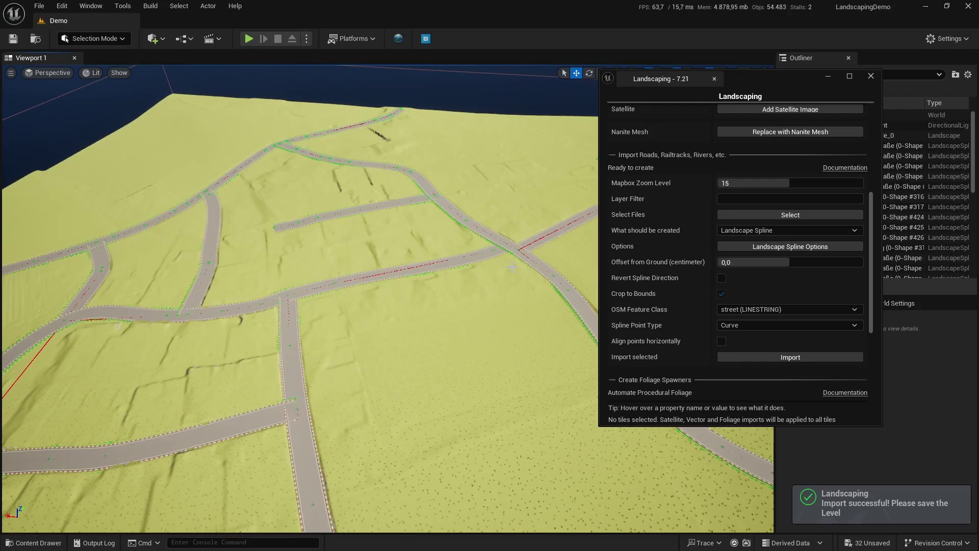
{"action": "right_click_drag", "start_coordinate": [512, 267], "coordinate": [456, 317]}
{"action": "key", "text": "w"}
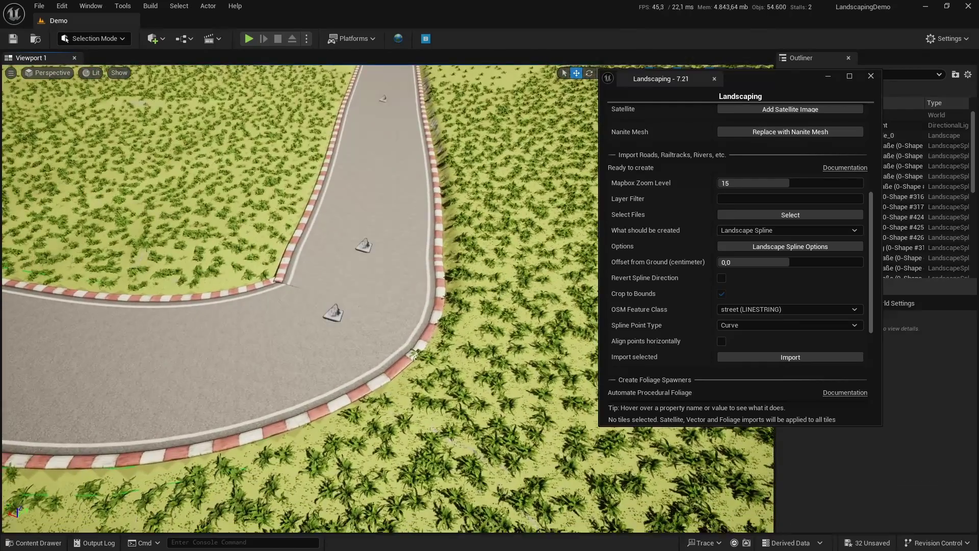
{"action": "right_click_drag", "start_coordinate": [413, 356], "coordinate": [317, 306]}
- Play from a spot on the road, close the Landscaping window, walk forward, then stop
{"action": "right_click", "coordinate": [489, 382]}
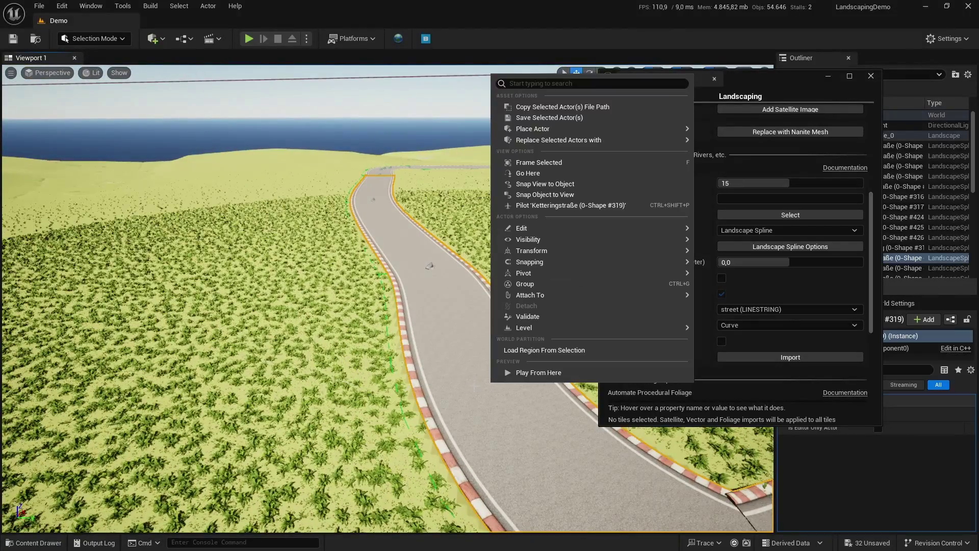
{"action": "left_click", "coordinate": [561, 377]}
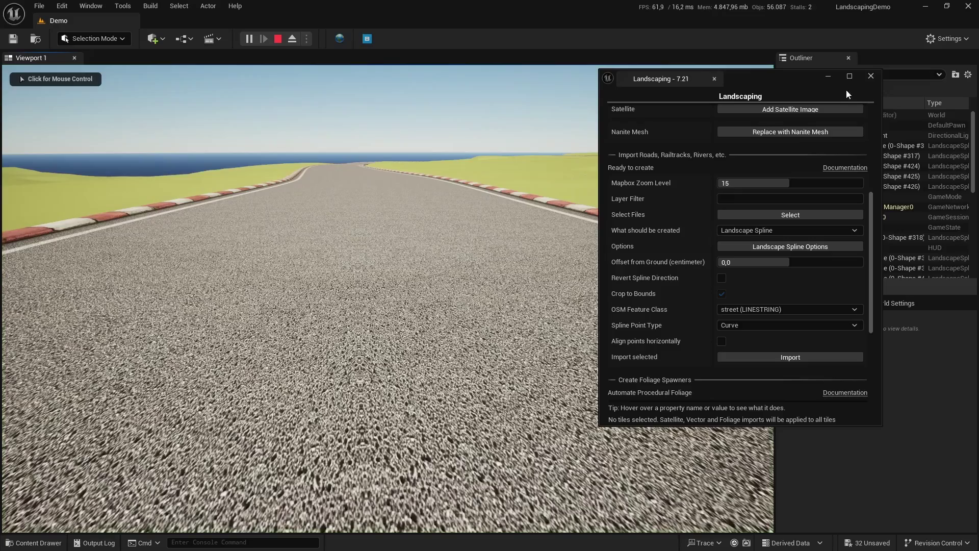
{"action": "left_click", "coordinate": [871, 76]}
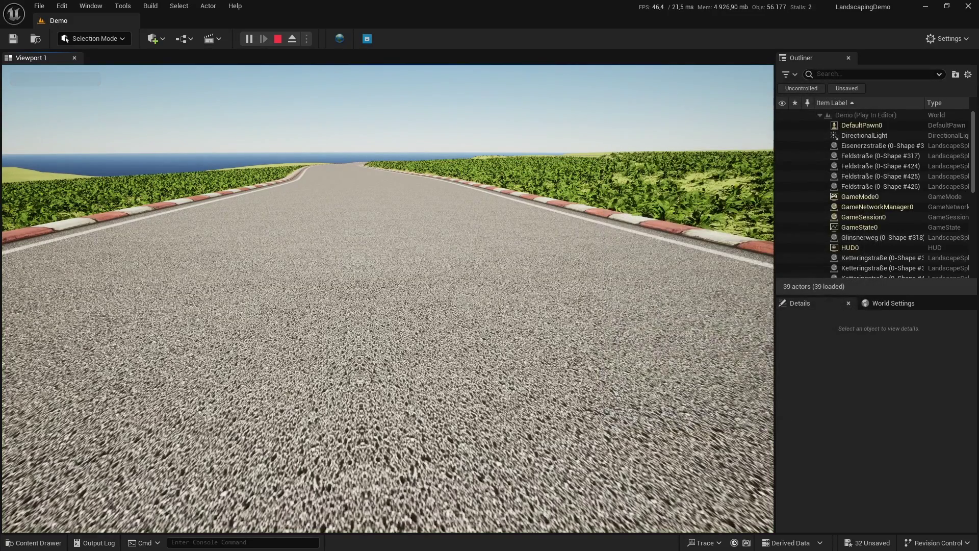
{"action": "left_click", "coordinate": [607, 411]}
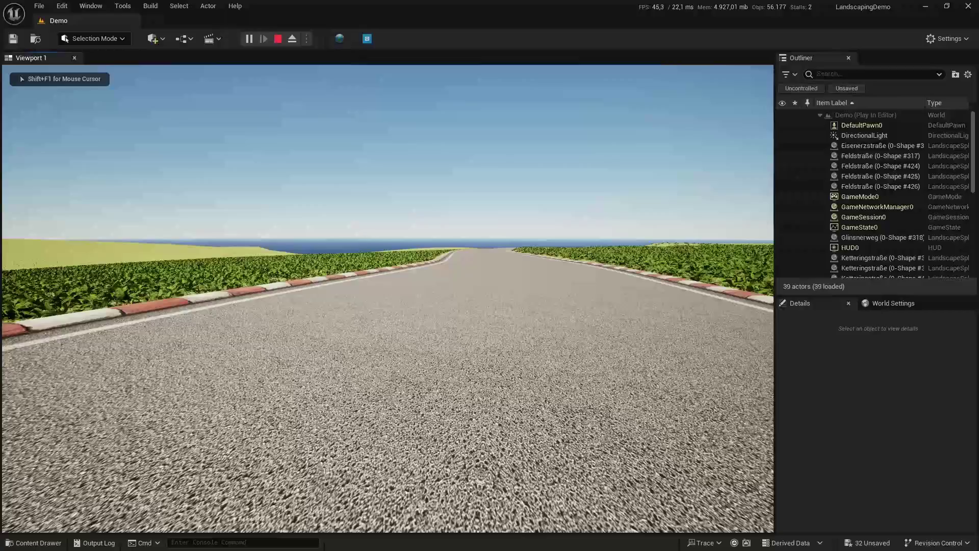
{"action": "key", "text": "w"}
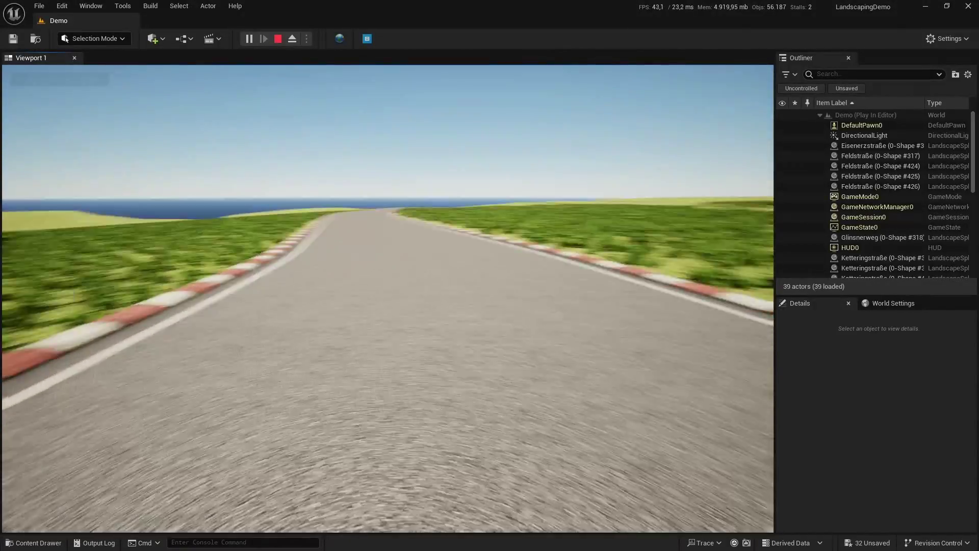
{"action": "key", "text": "w"}
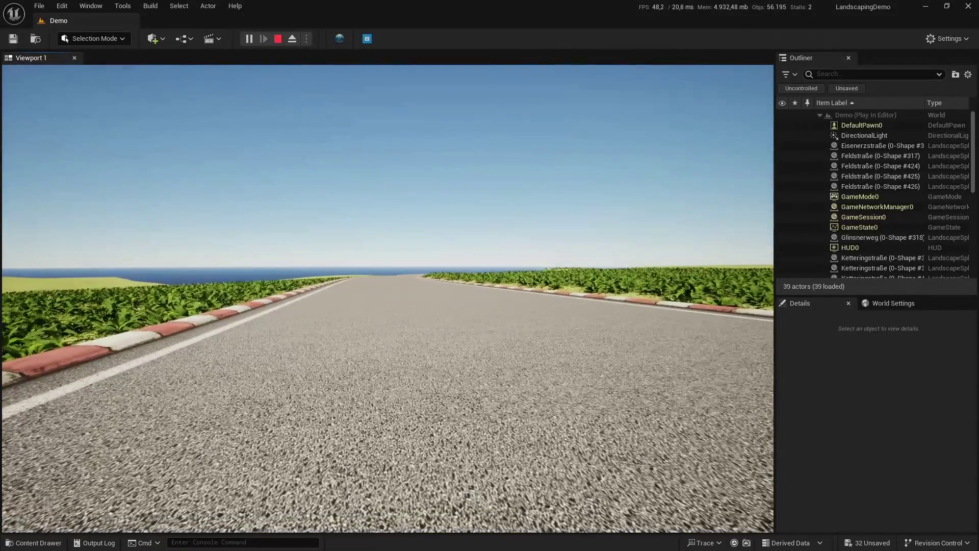
{"action": "key", "text": "Escape"}
- Set the World Settings GameMode Override to VehicleAdvGameMode and play from the road
{"action": "middle_click_drag", "start_coordinate": [452, 368], "coordinate": [440, 321]}
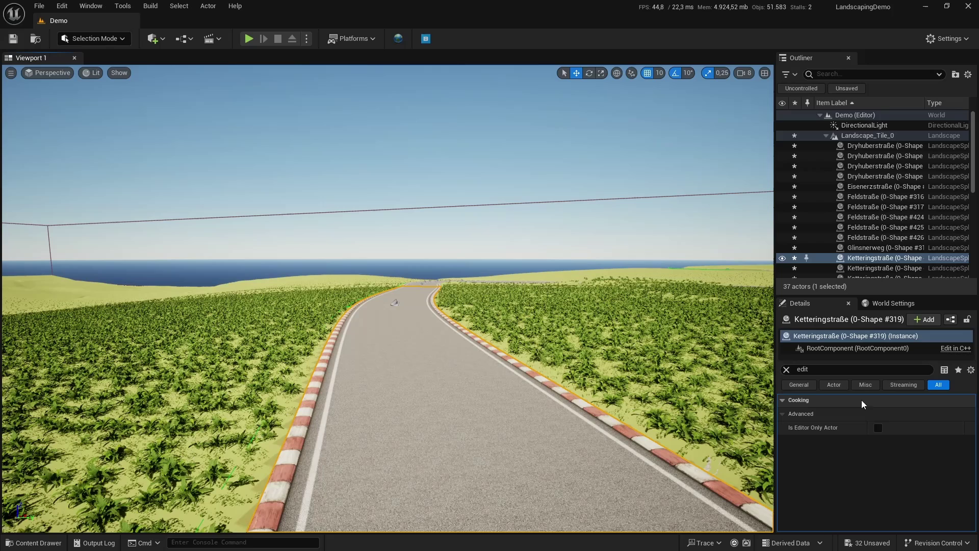
{"action": "left_click", "coordinate": [786, 370]}
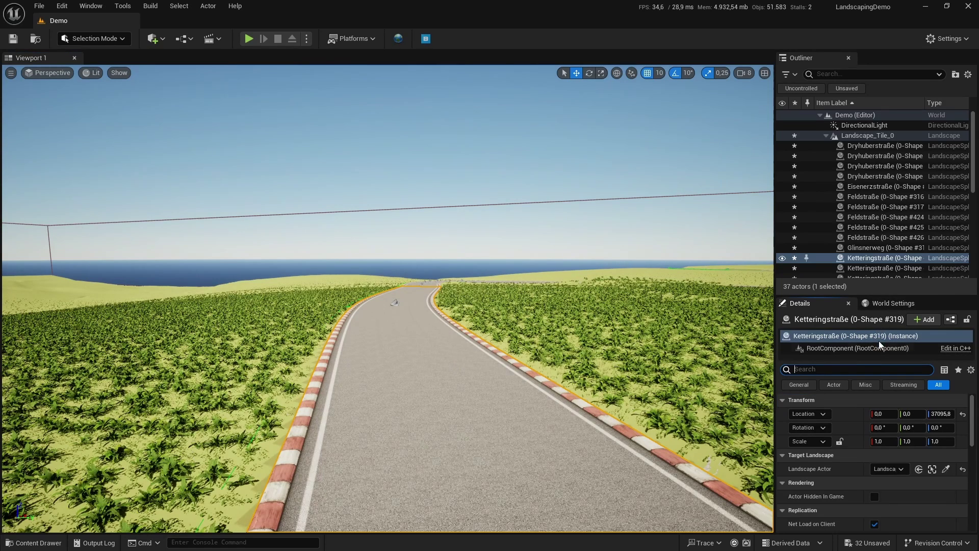
{"action": "left_click", "coordinate": [893, 303]}
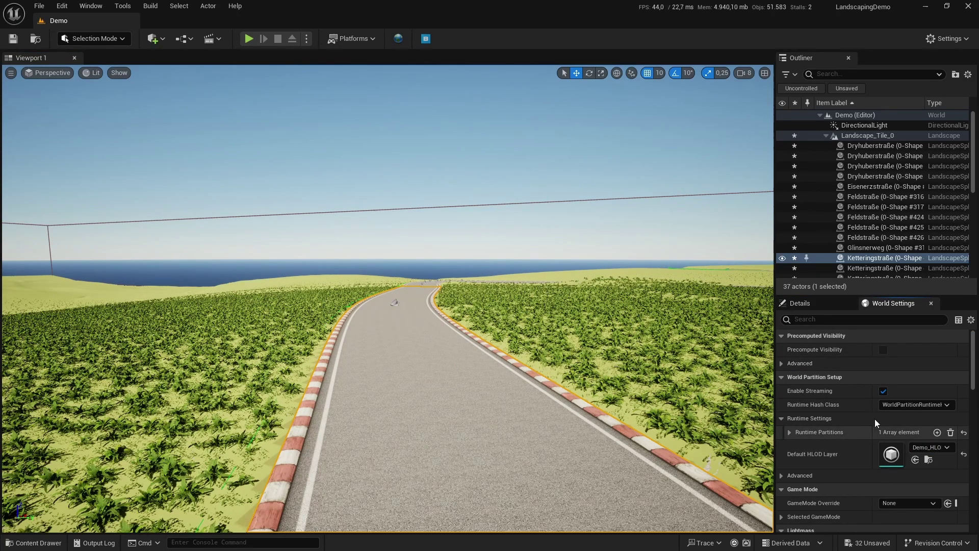
{"action": "scroll", "coordinate": [893, 388], "scroll_direction": "down", "scroll_amount": 5}
{"action": "left_click", "coordinate": [898, 360]}
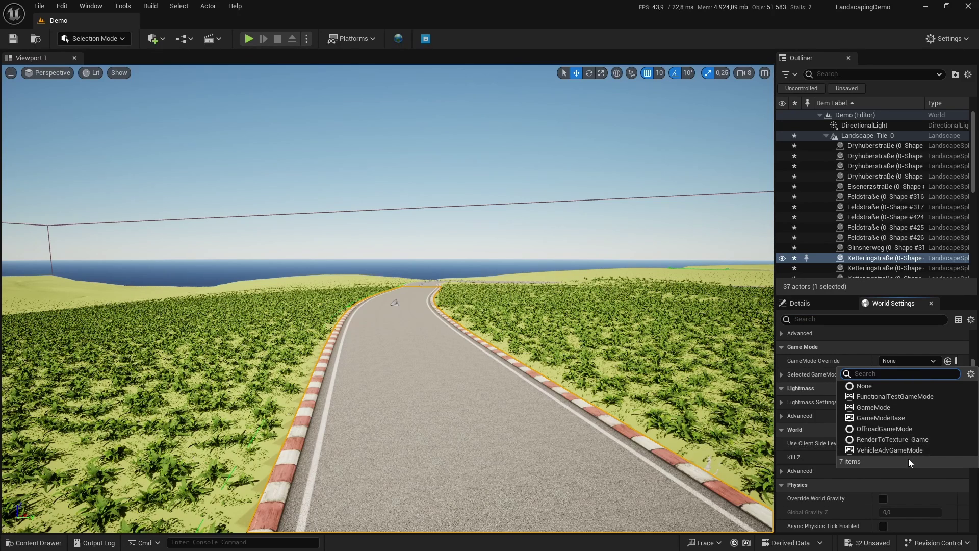
{"action": "left_click", "coordinate": [889, 450]}
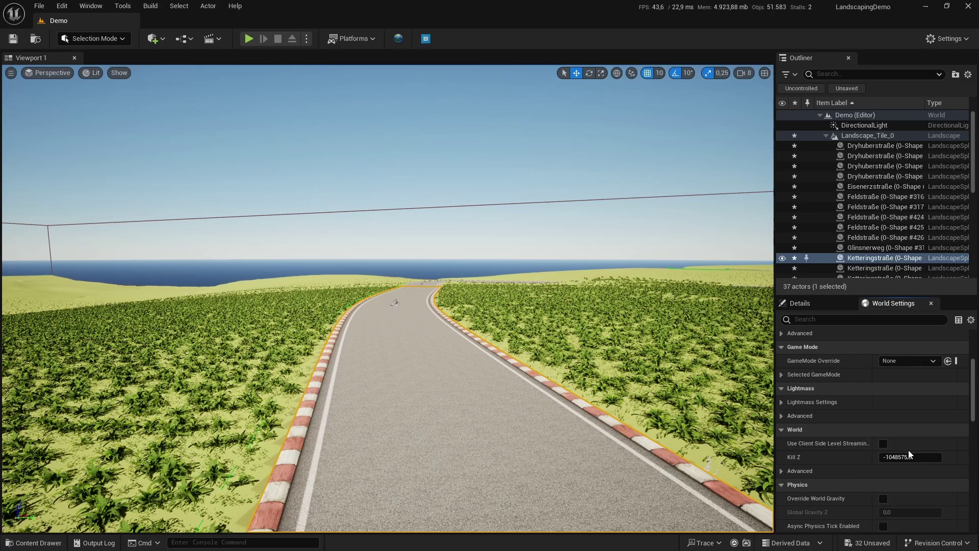
{"action": "right_click", "coordinate": [458, 460]}
{"action": "left_click", "coordinate": [473, 447]}
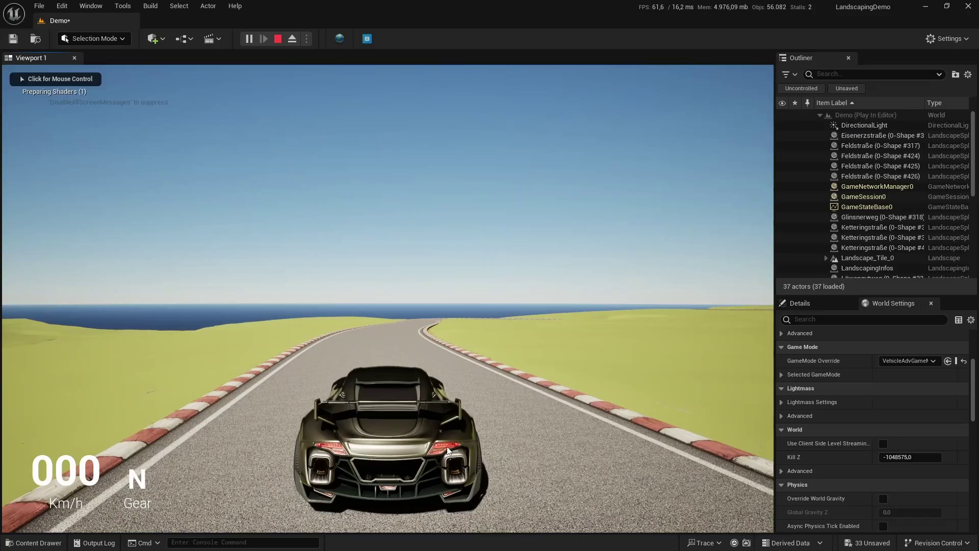
- Drive the car along the road, steering right and left, up to 93 km/h in gear 2
{"action": "left_click", "coordinate": [401, 447]}
{"action": "key", "text": "w"}
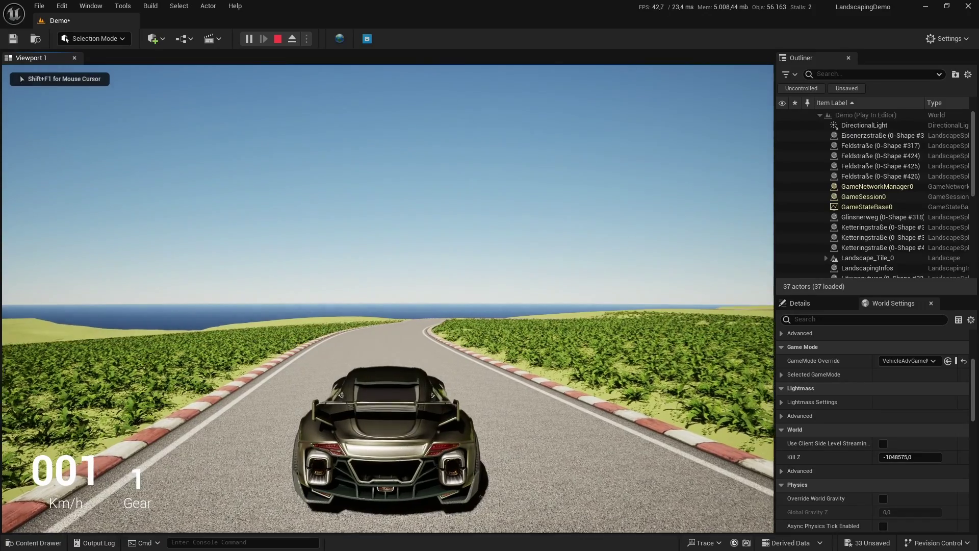
{"action": "key", "text": "d"}
{"action": "key", "text": "a"}
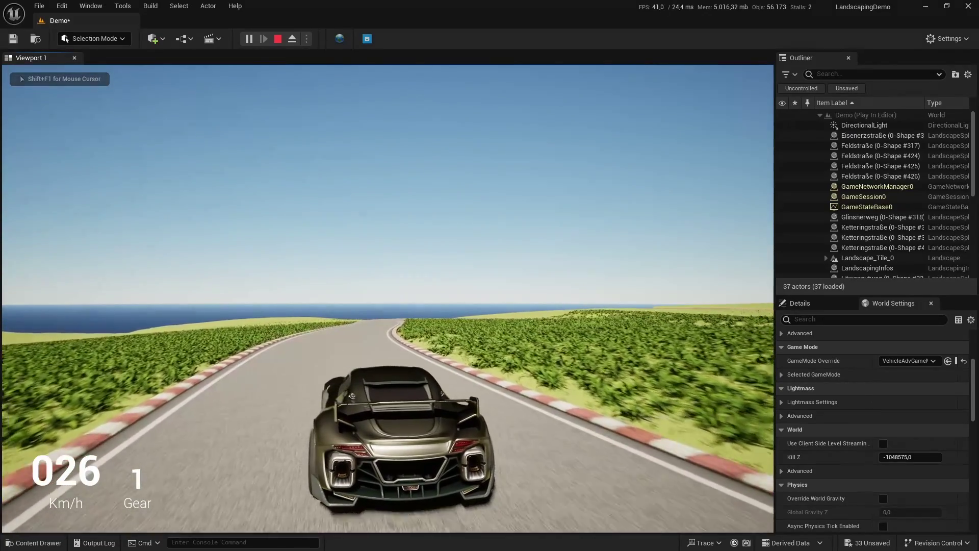
{"action": "key", "text": "w"}
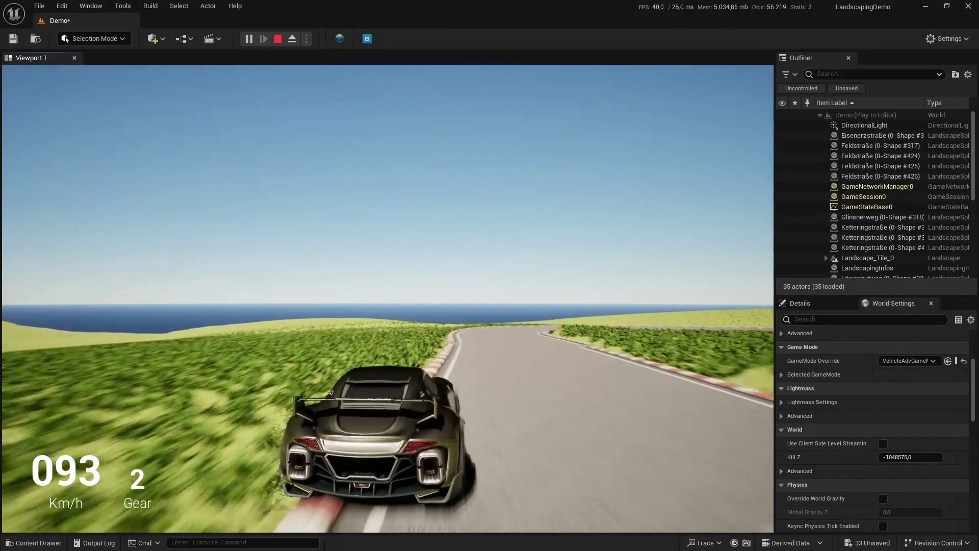
{"action": "key", "text": "d"}
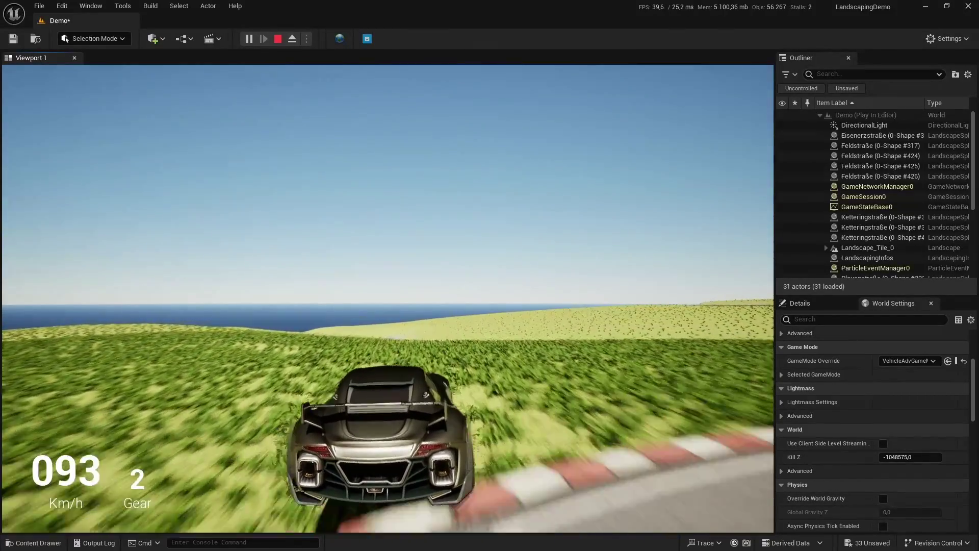
- Stop the play session and open M_Landscaping from the Content Drawer
{"action": "key", "text": "Escape"}
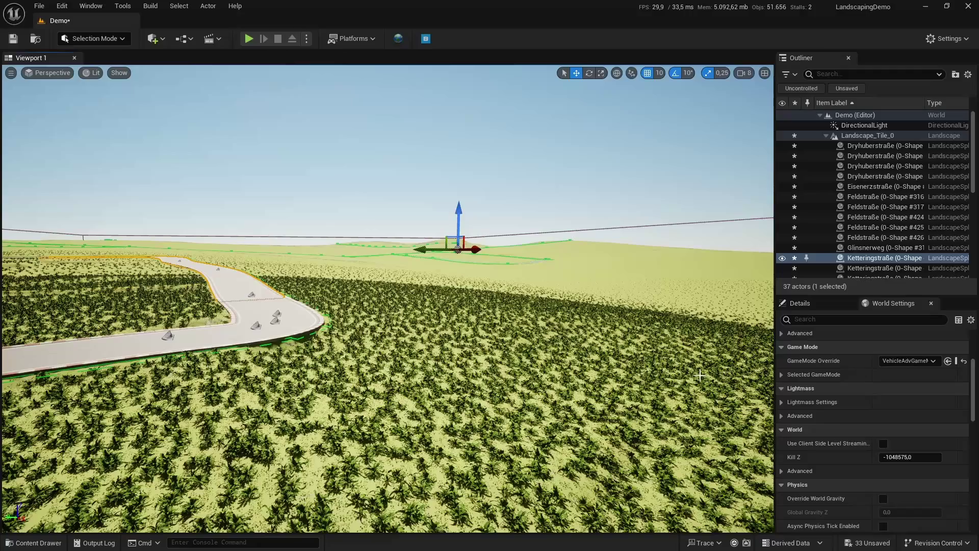
{"action": "left_click", "coordinate": [30, 543]}
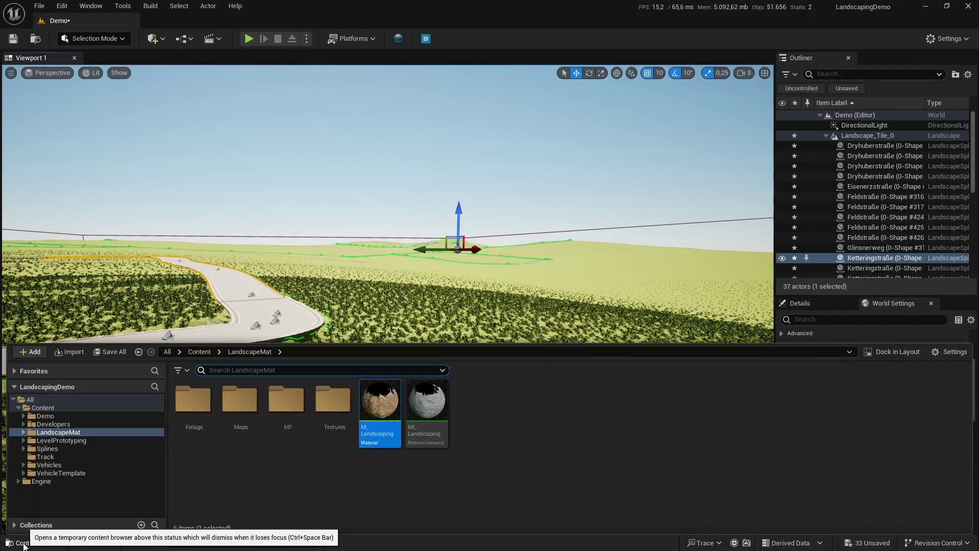
{"action": "double_click", "coordinate": [384, 408]}
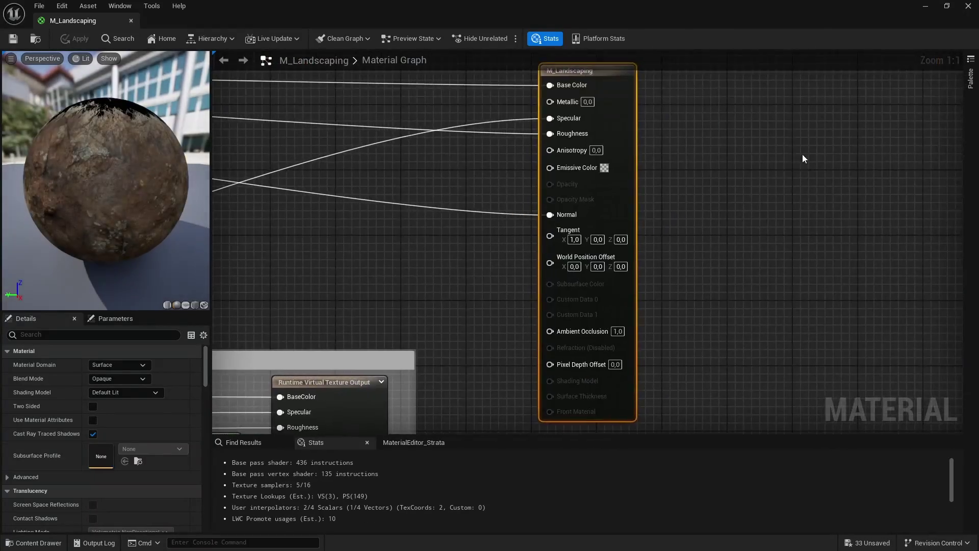
- Inspect the no-grass-on-paths group, then the grass and Virtual Texture Output nodes
{"action": "scroll", "coordinate": [812, 154], "scroll_direction": "down", "scroll_amount": 9}
{"action": "scroll", "coordinate": [547, 278], "scroll_direction": "up", "scroll_amount": 10}
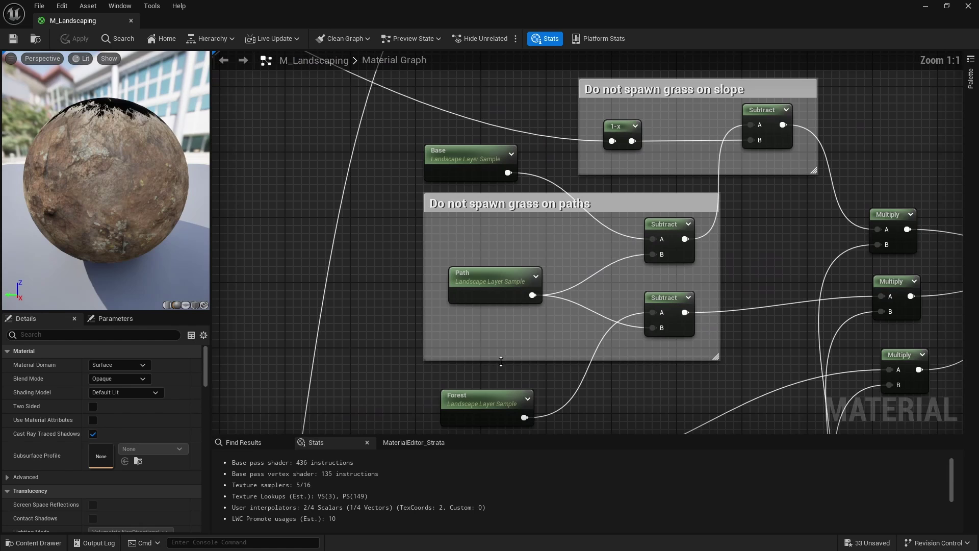
{"action": "left_click_drag", "start_coordinate": [393, 173], "coordinate": [773, 380]}
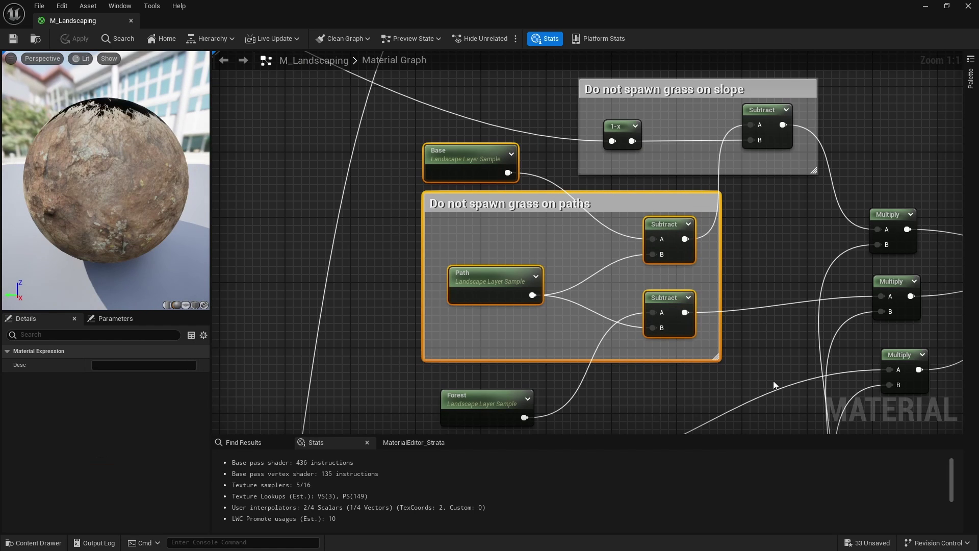
{"action": "left_click", "coordinate": [751, 262]}
{"action": "scroll", "coordinate": [567, 191], "scroll_direction": "down", "scroll_amount": 5}
{"action": "right_click_drag", "start_coordinate": [743, 287], "coordinate": [676, 324]}
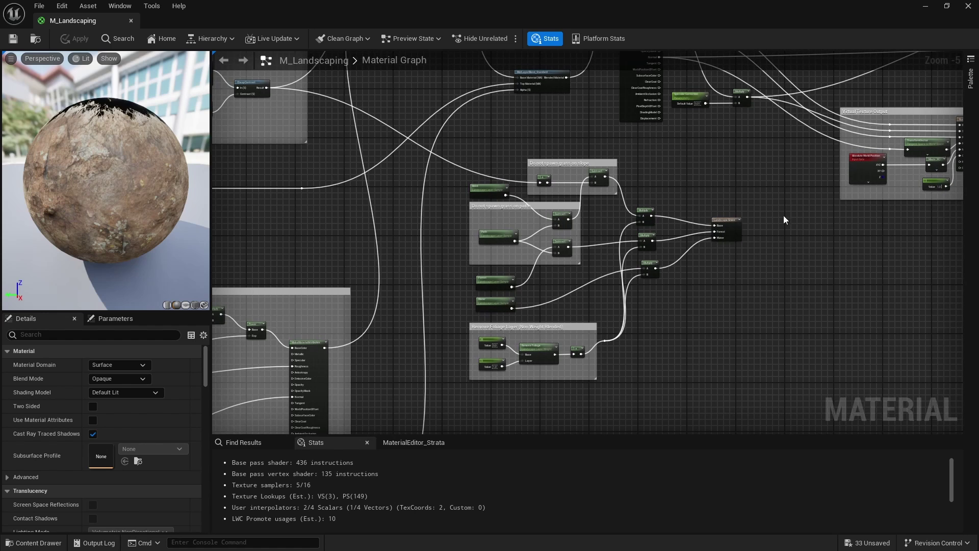
{"action": "right_click_drag", "start_coordinate": [766, 217], "coordinate": [560, 323]}
{"action": "scroll", "coordinate": [760, 230], "scroll_direction": "up", "scroll_amount": 4}
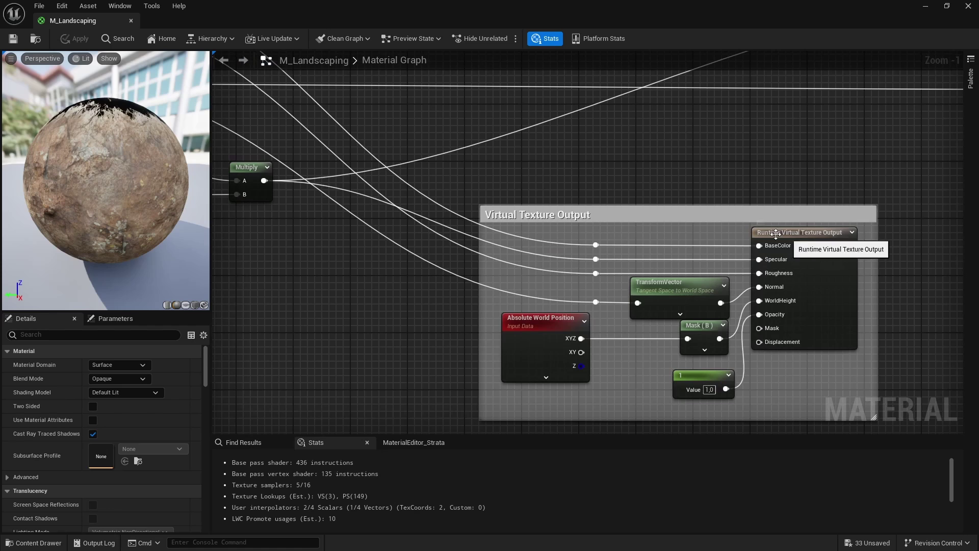
{"action": "scroll", "coordinate": [837, 161], "scroll_direction": "down", "scroll_amount": 3}
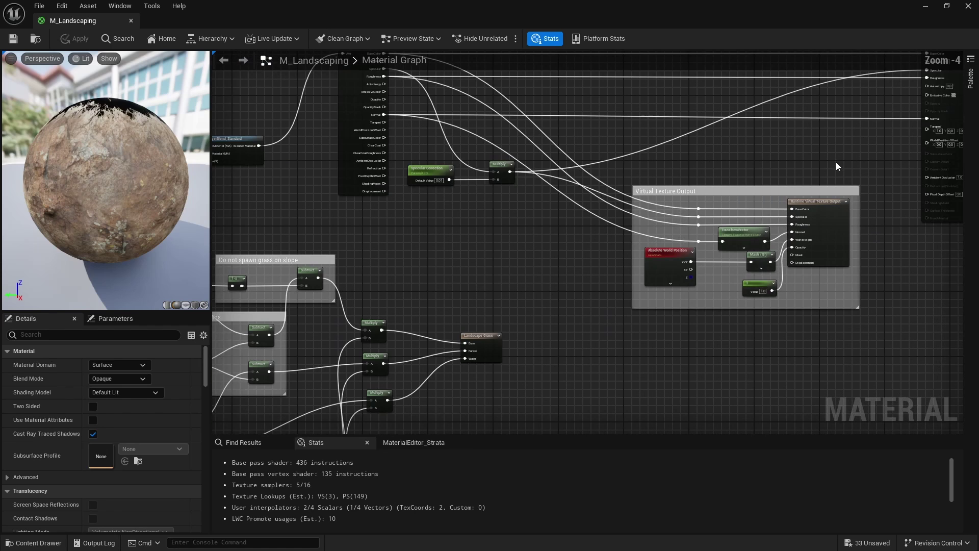